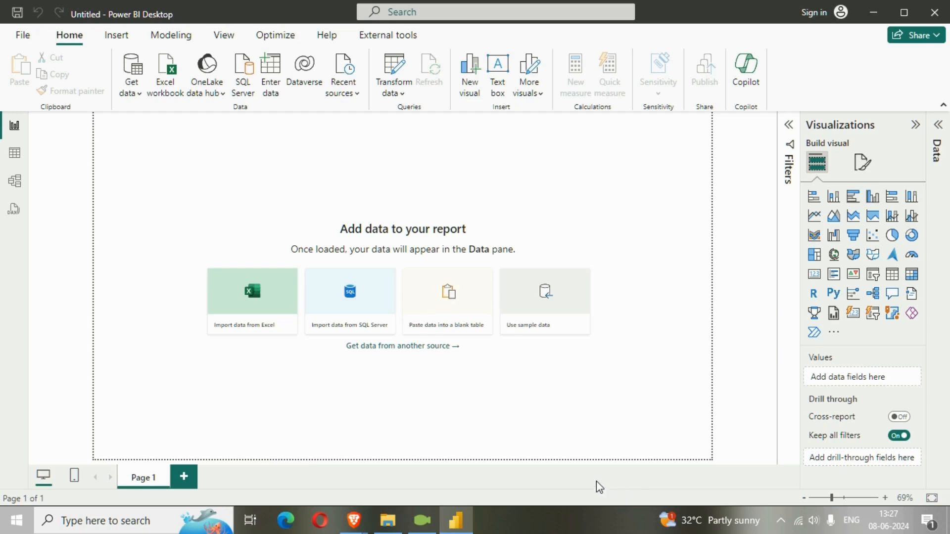
# Step: Connect to the Lookup Excel workbook, choose the Tabelle11 table and open it for transformation in Power Query
pyautogui.click(235, 335)
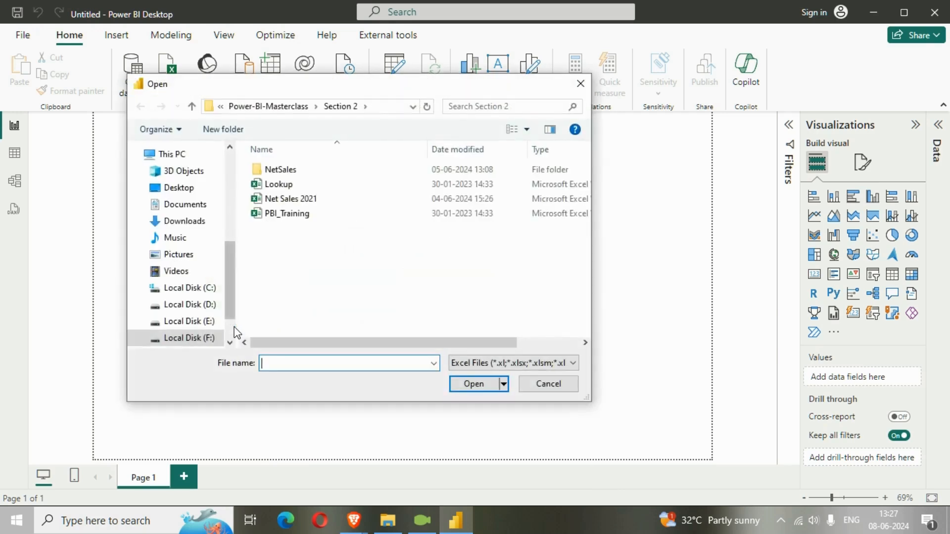
pyautogui.click(267, 185)
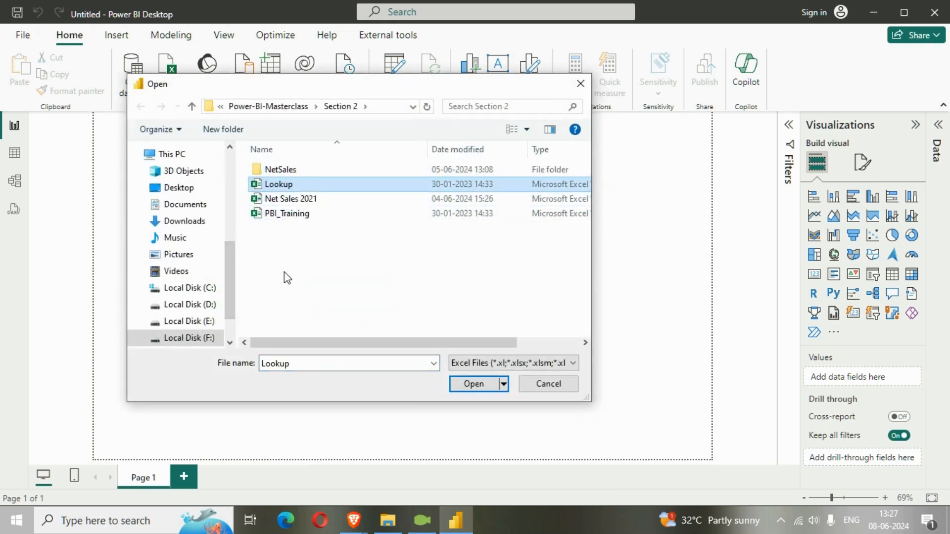
pyautogui.click(468, 385)
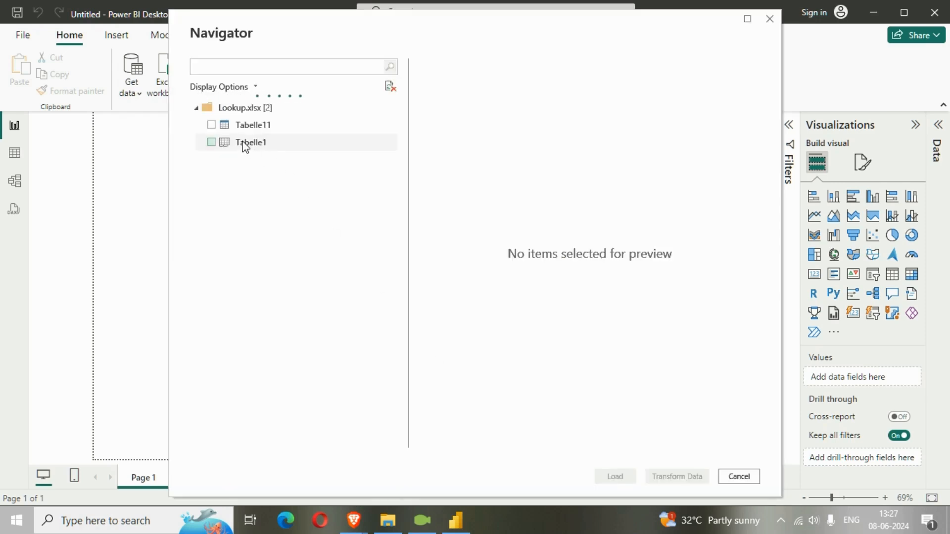
pyautogui.click(211, 126)
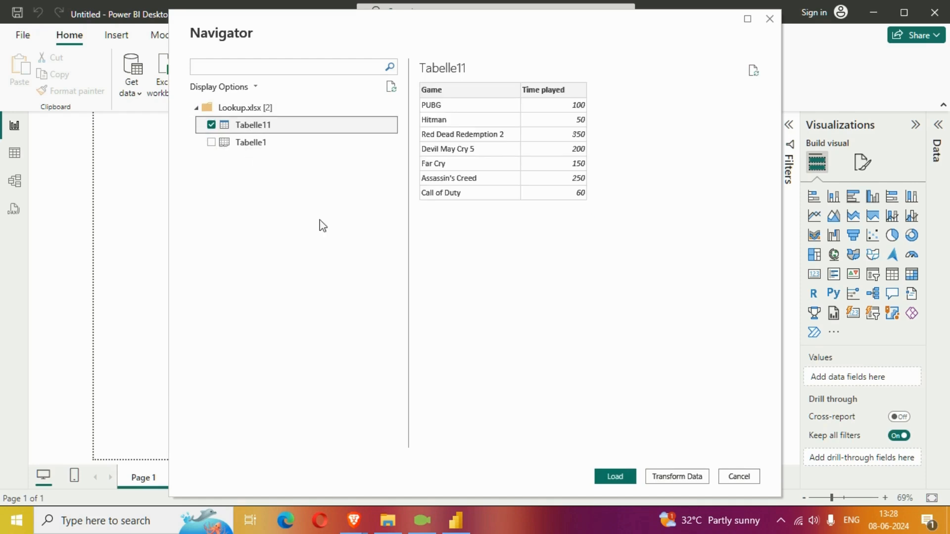
pyautogui.moveTo(532, 55); pyautogui.dragTo(465, 55)
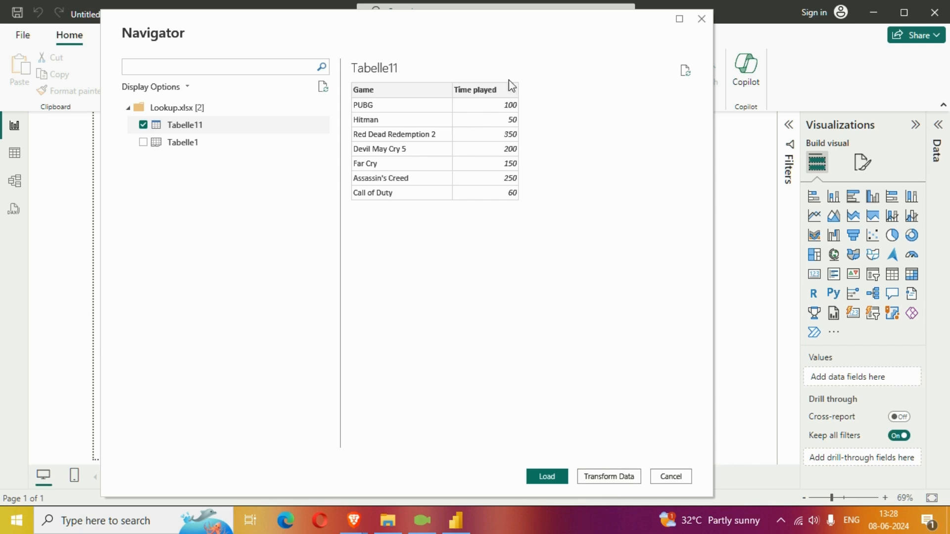
pyautogui.moveTo(471, 28); pyautogui.dragTo(454, 43)
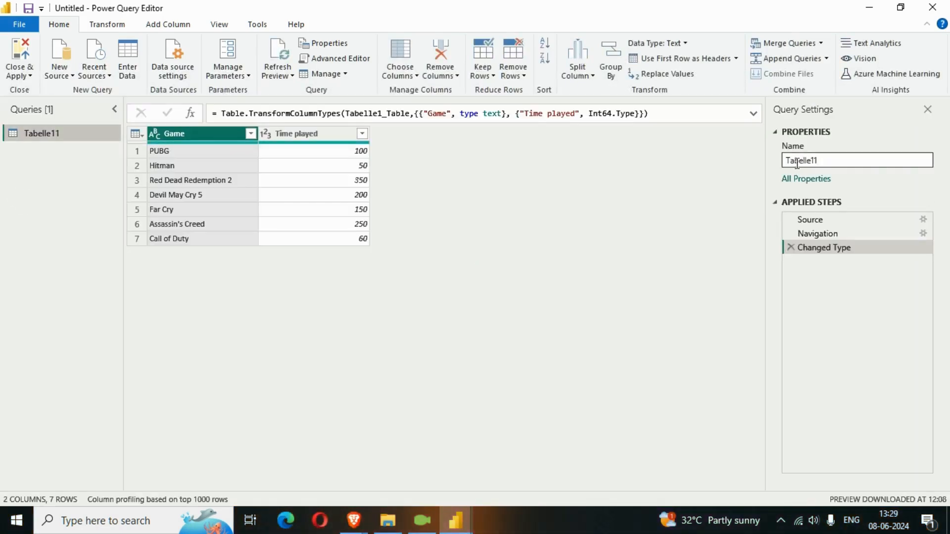
# Step: Rename the Tabelle11 query as GamesTbl
pyautogui.moveTo(824, 159); pyautogui.dragTo(770, 159)
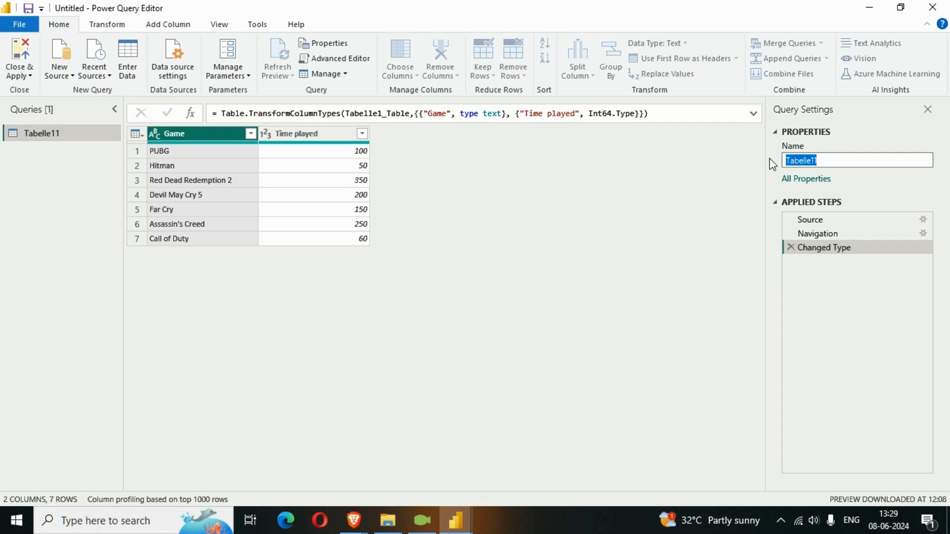
pyautogui.write('ga')
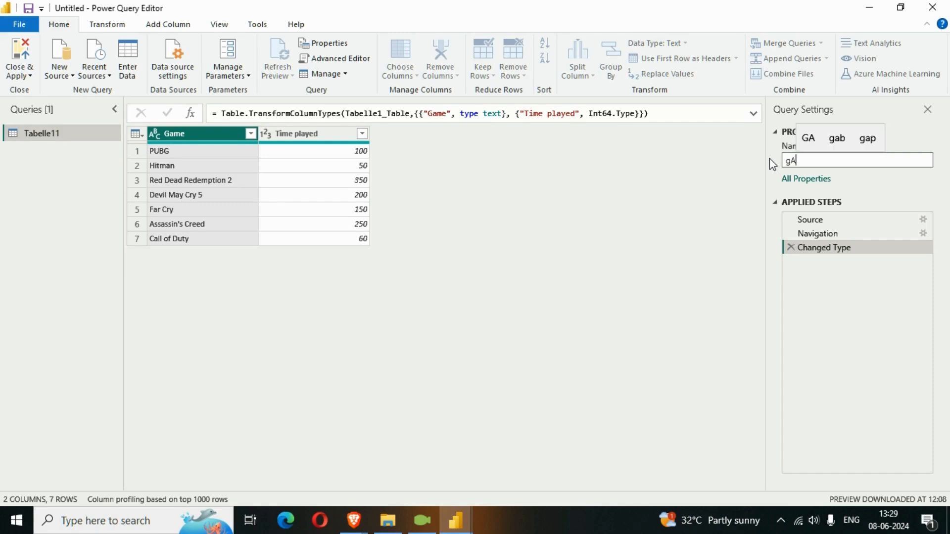
pyautogui.press('BackSpace')
pyautogui.press('BackSpace')
pyautogui.write('Games')
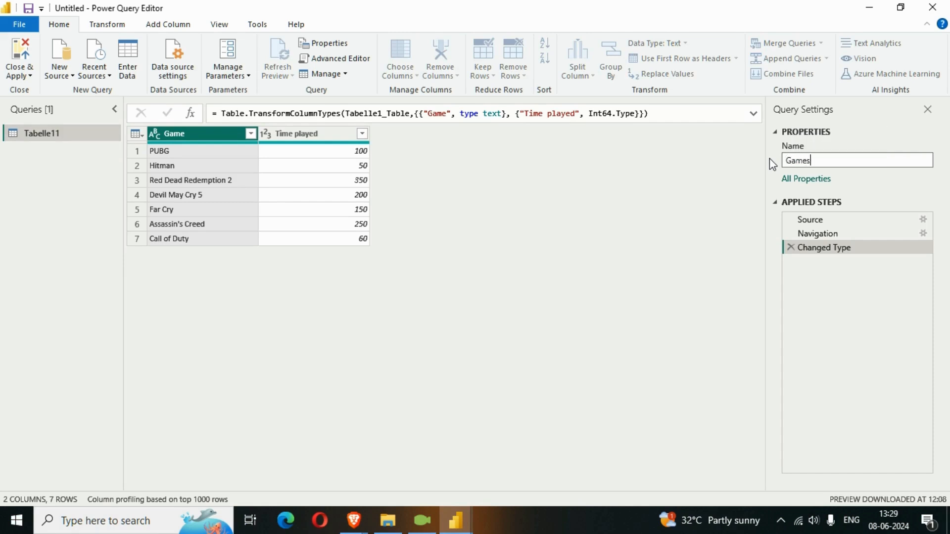
pyautogui.write('Tbl')
pyautogui.press('Return')
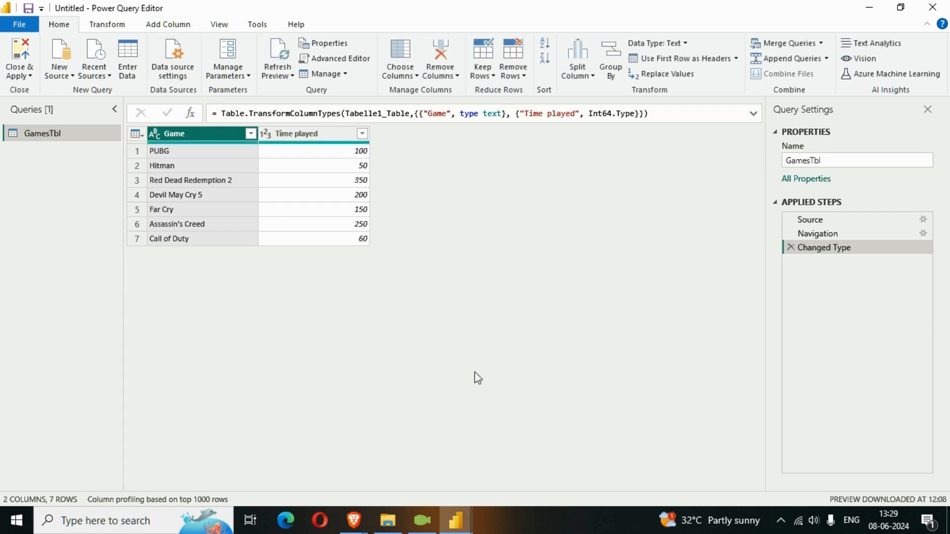
# Step: Add an index column starting from 1 to GamesTbl and rename it "Lookup Column"
pyautogui.click(175, 29)
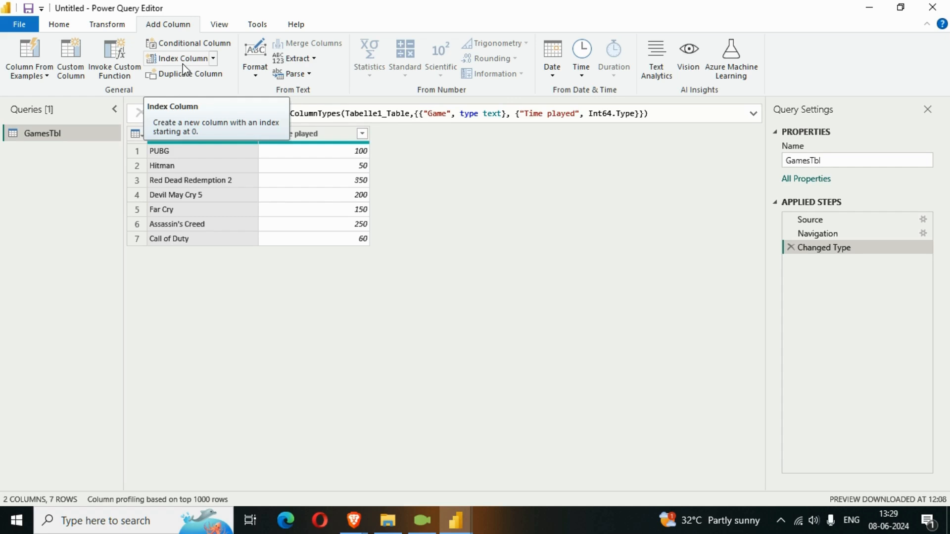
pyautogui.click(214, 59)
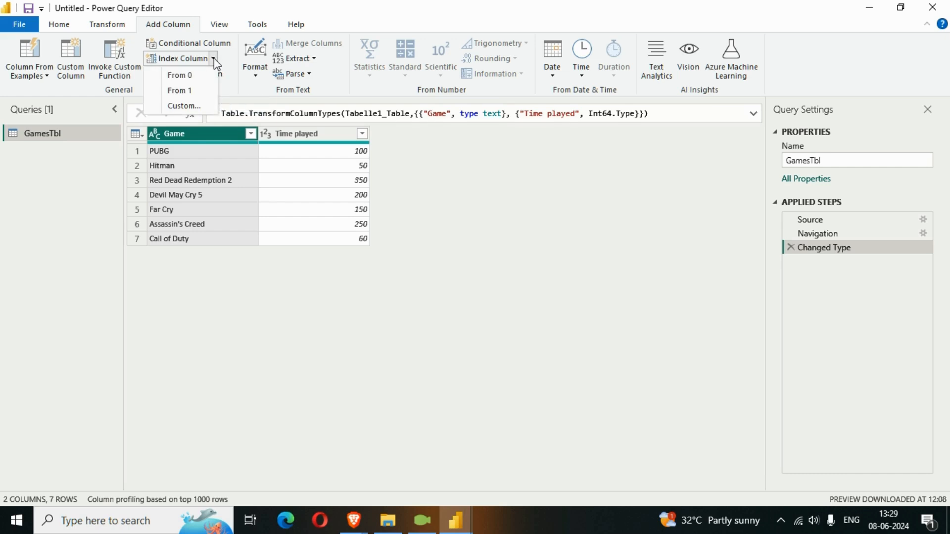
pyautogui.click(181, 92)
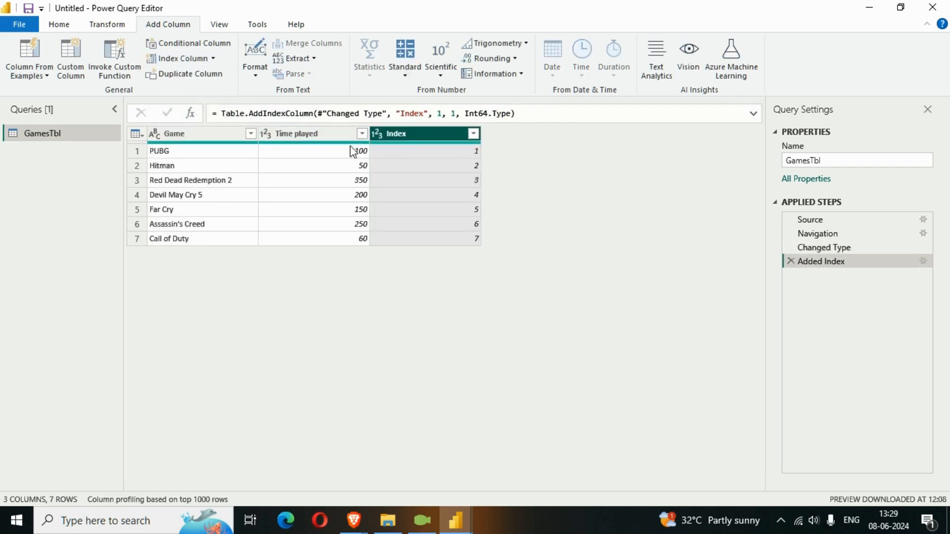
pyautogui.doubleClick(394, 134)
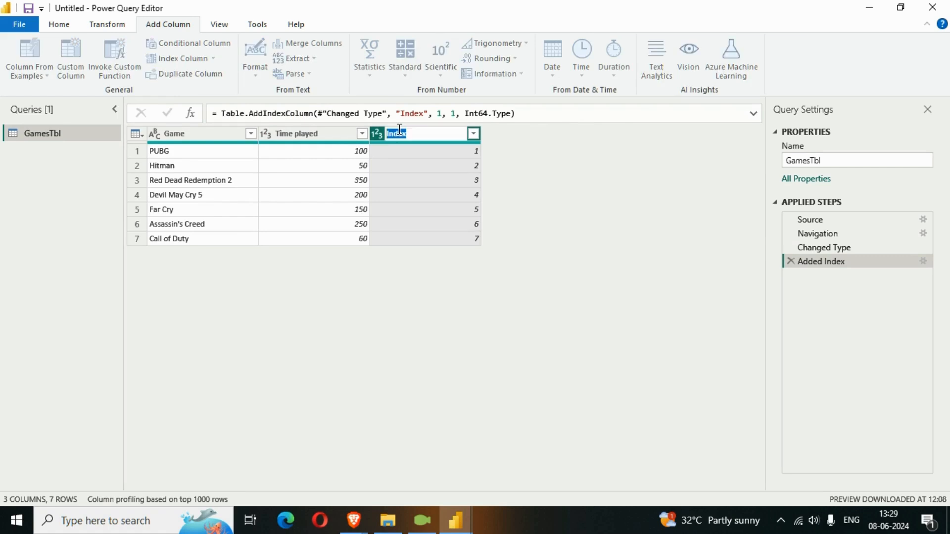
pyautogui.write('Looku')
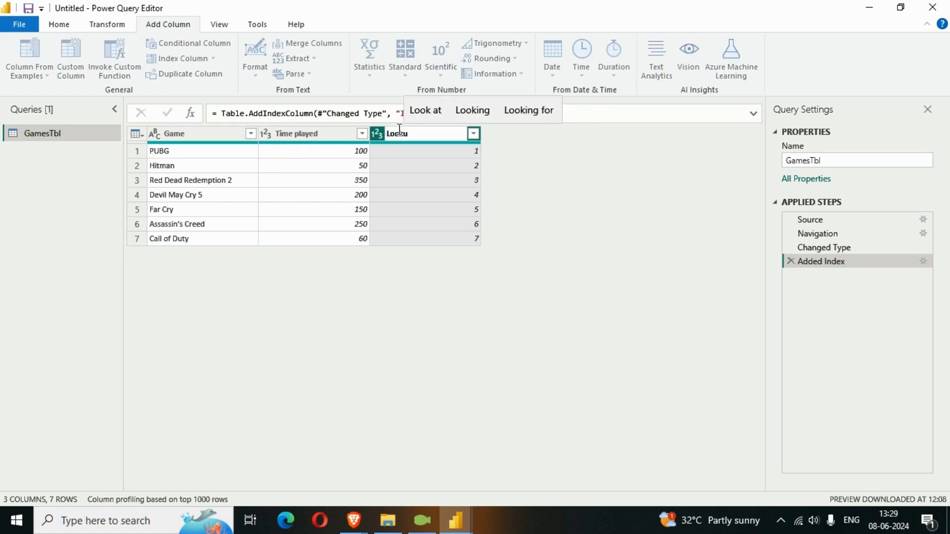
pyautogui.write('p C')
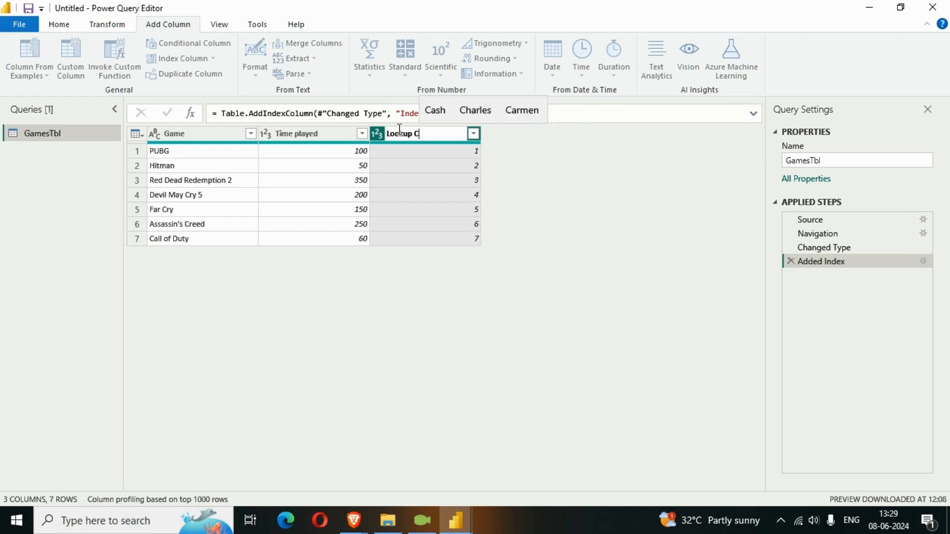
pyautogui.write('olumn')
pyautogui.press('Return')
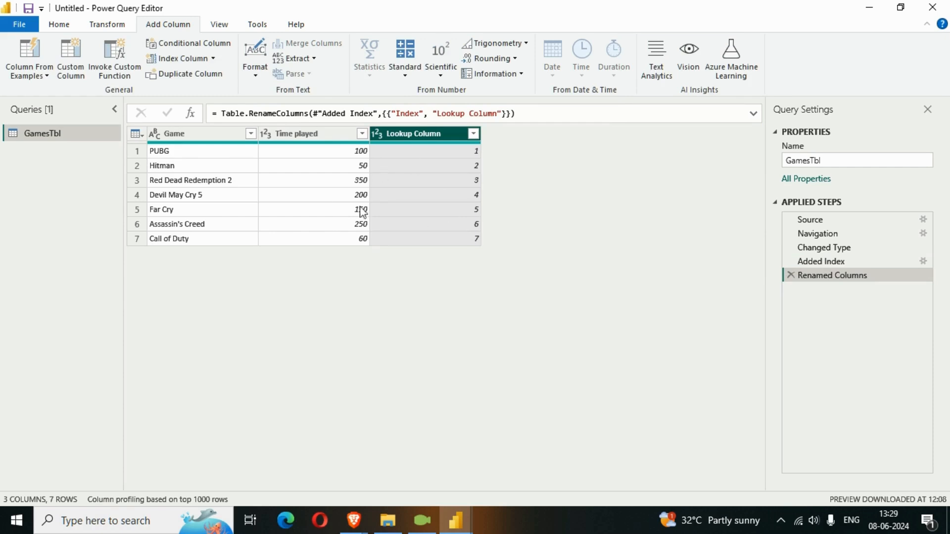
# Step: Add a second index column starting from 0 and rename it "Searching Column"
pyautogui.click(186, 61)
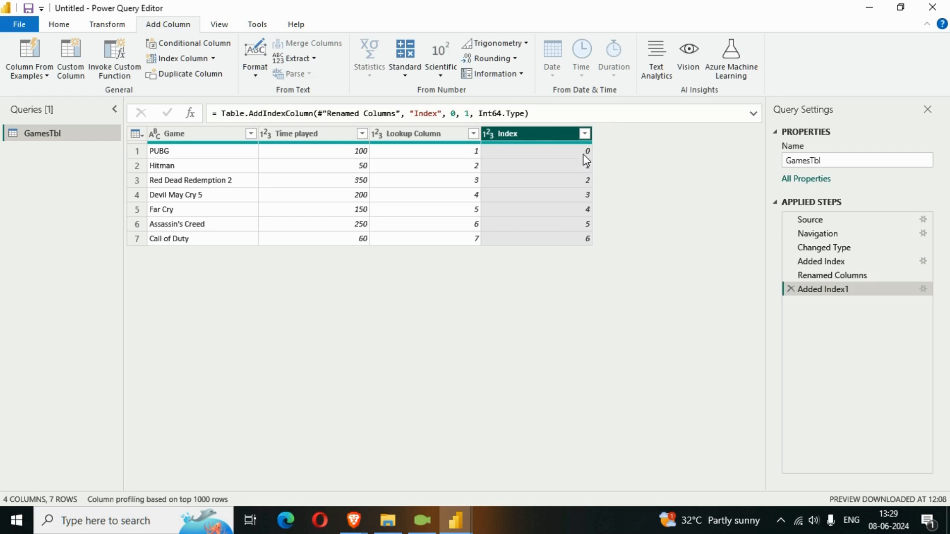
pyautogui.click(213, 58)
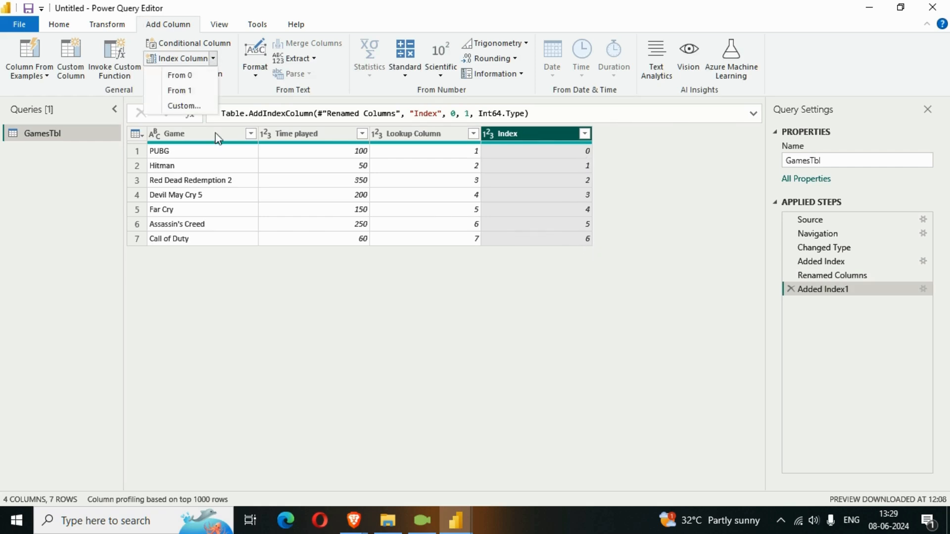
pyautogui.click(517, 140)
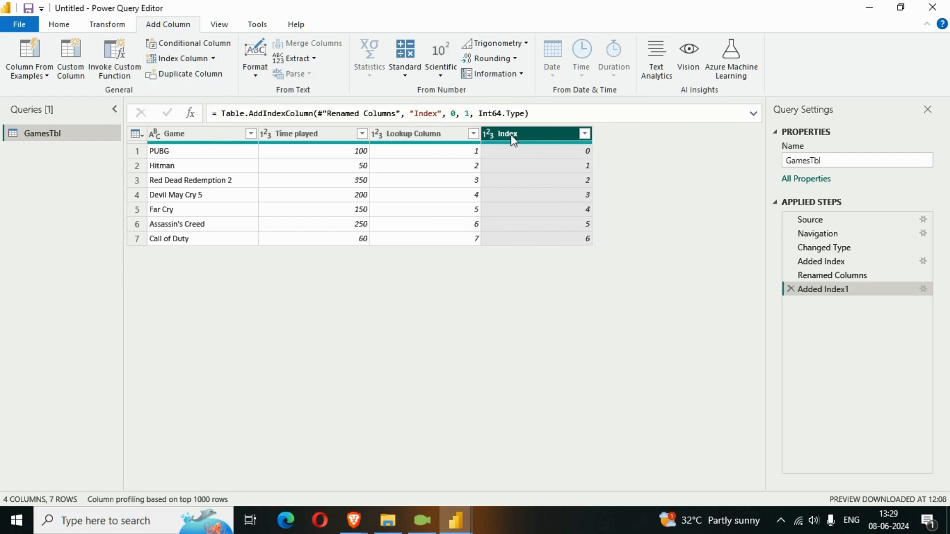
pyautogui.doubleClick(509, 134)
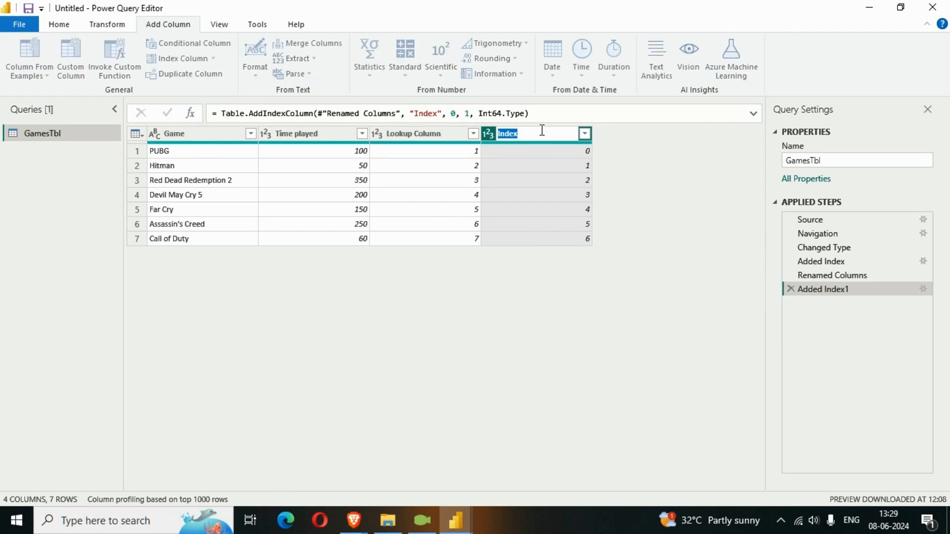
pyautogui.write('Seae')
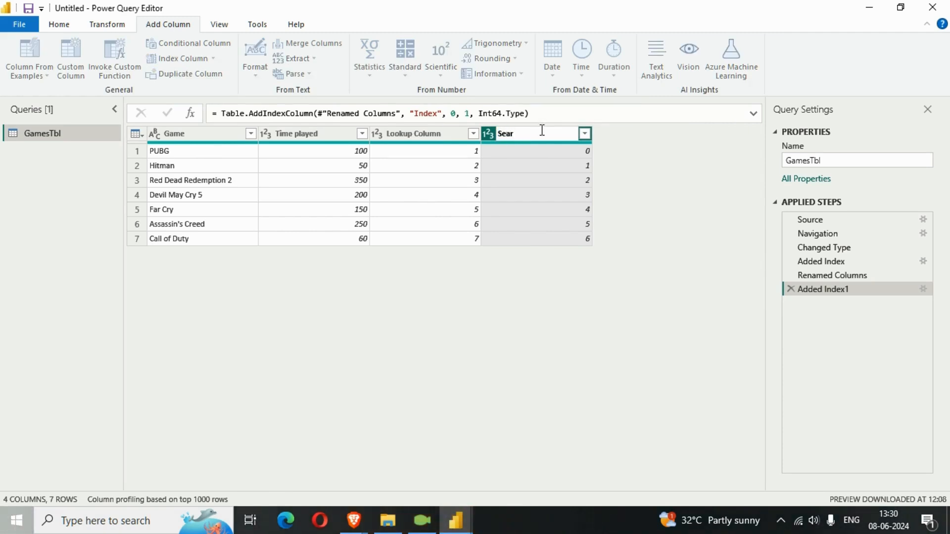
pyautogui.write('ching Column')
pyautogui.press('Return')
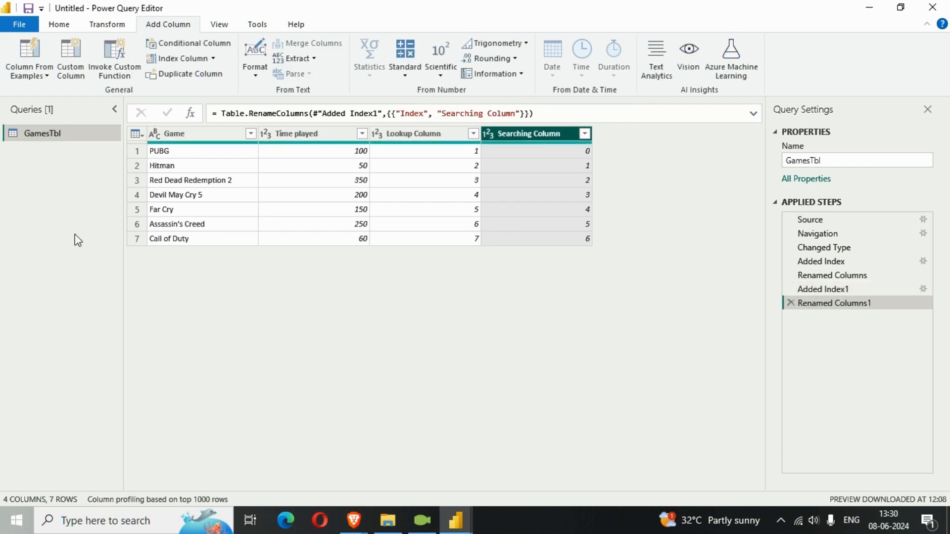
# Step: Apply the query changes and close Power Query to return to the report
pyautogui.click(69, 24)
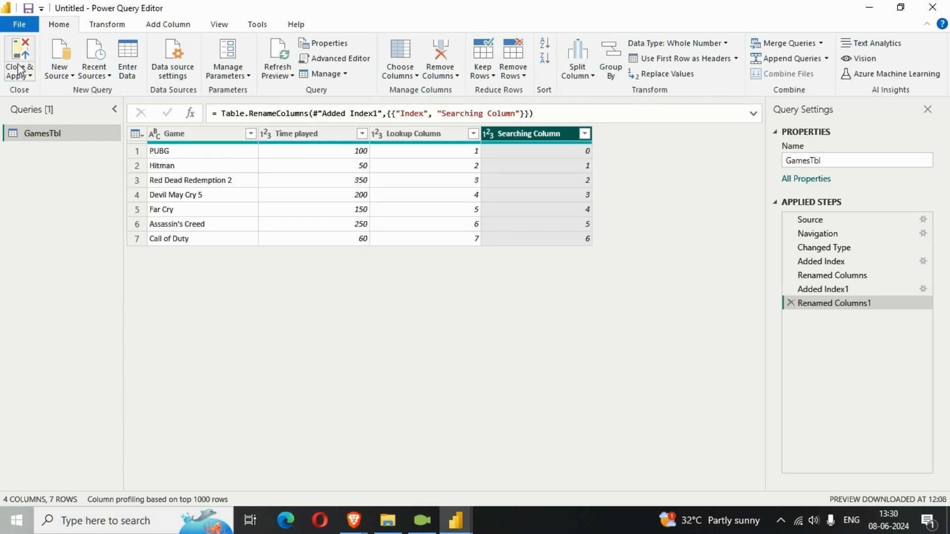
pyautogui.click(30, 79)
pyautogui.click(53, 92)
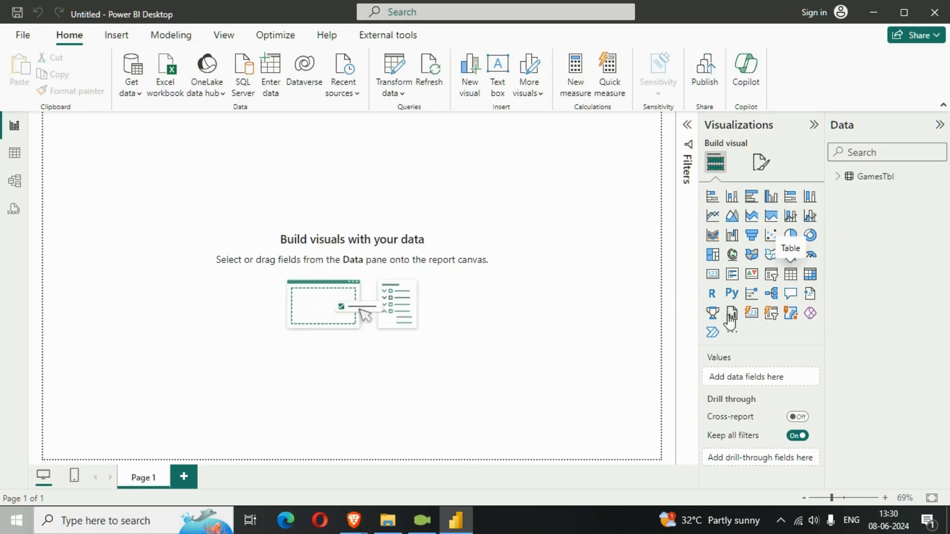
# Step: Add a table visual with the Game and Time played fields from GamesTbl and enlarge it on the report page
pyautogui.click(790, 274)
pyautogui.moveTo(142, 212); pyautogui.dragTo(240, 268)
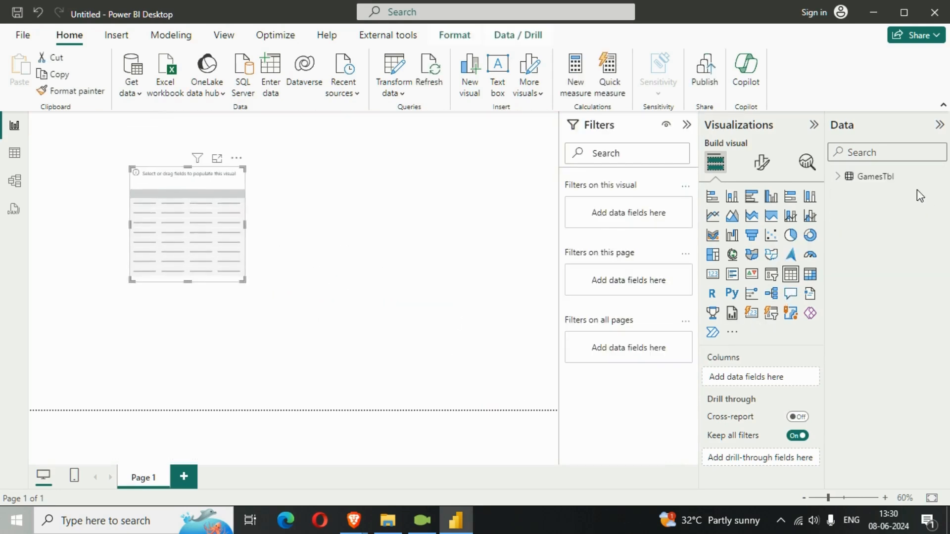
pyautogui.click(838, 176)
pyautogui.click(860, 193)
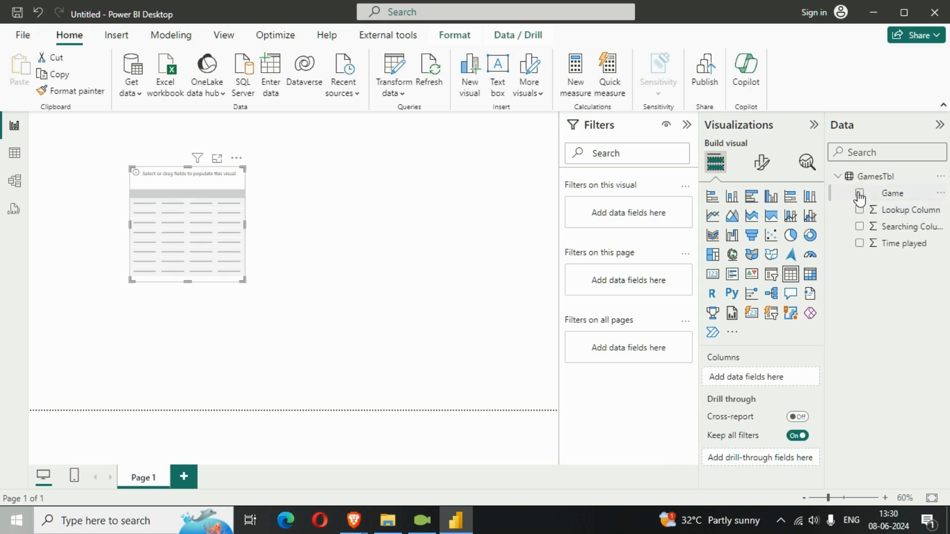
pyautogui.click(859, 243)
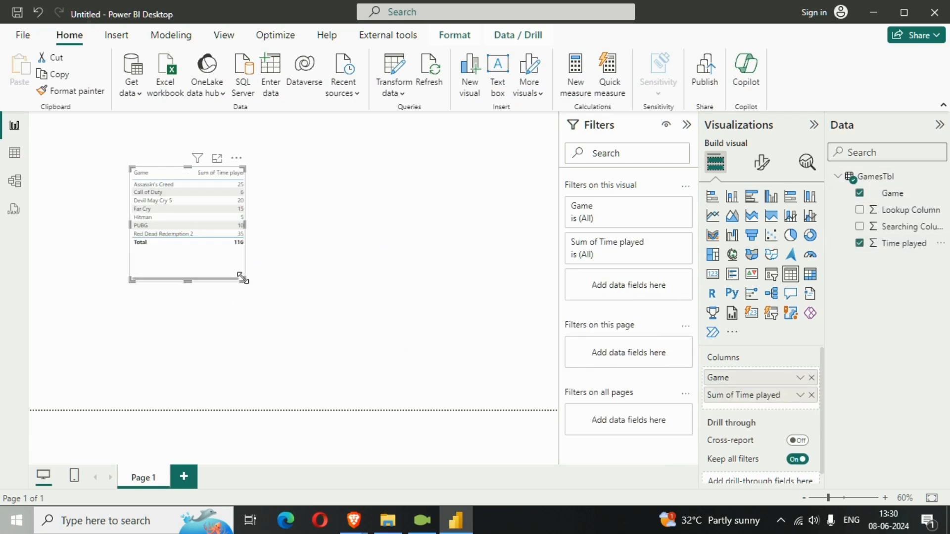
pyautogui.moveTo(243, 280); pyautogui.dragTo(406, 368)
pyautogui.moveTo(331, 283); pyautogui.dragTo(368, 308)
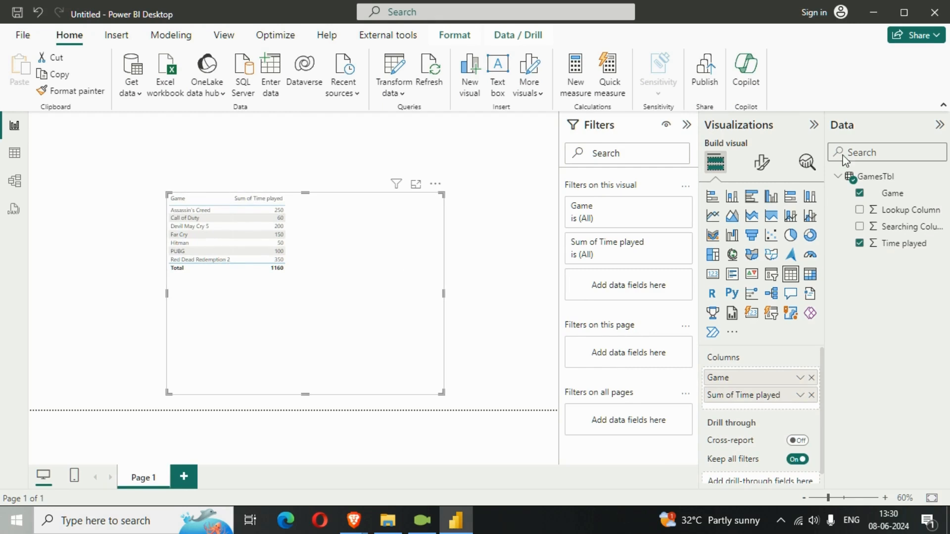
# Step: Set the font size of the table visual's values to 20
pyautogui.click(758, 170)
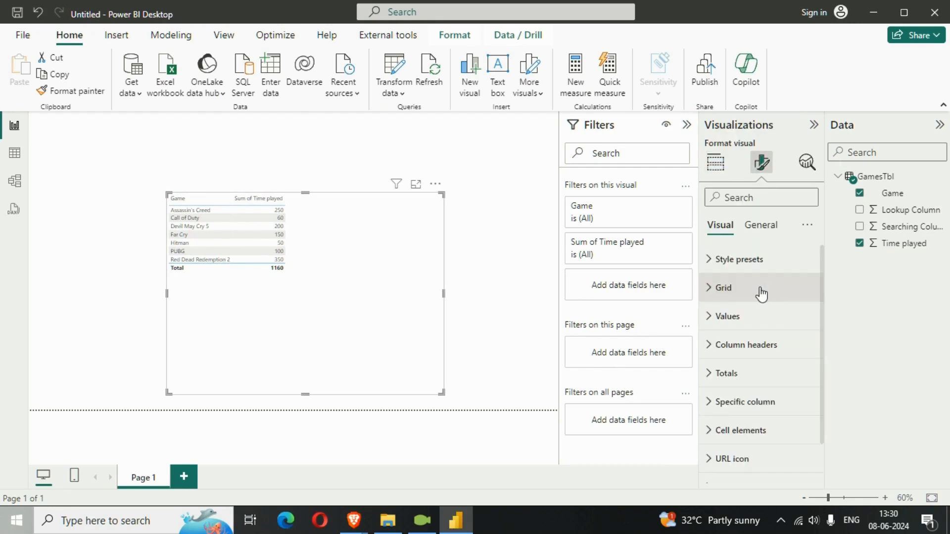
pyautogui.click(748, 318)
pyautogui.click(807, 382)
pyautogui.click(807, 382)
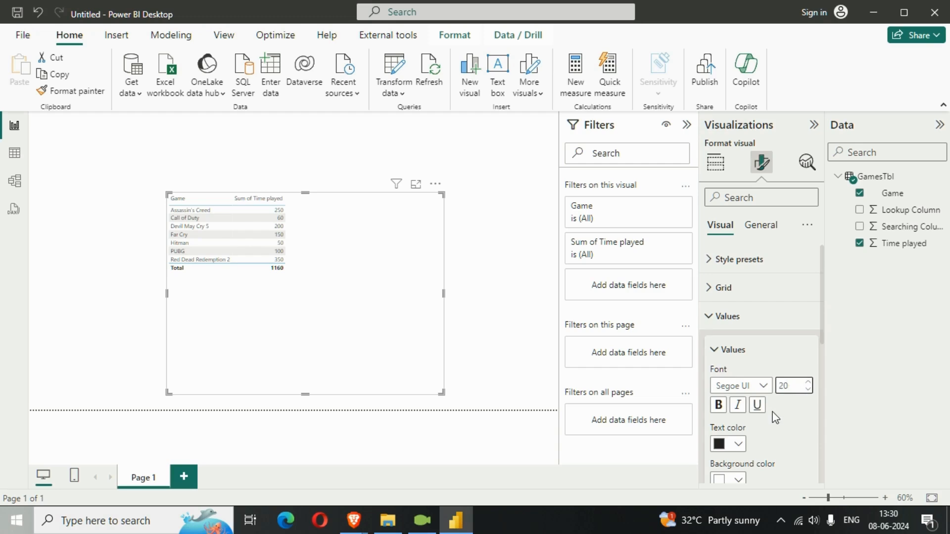
# Step: Set the table visual's column headers to font size 20 and make them bold
pyautogui.scroll(-5, 773, 418)
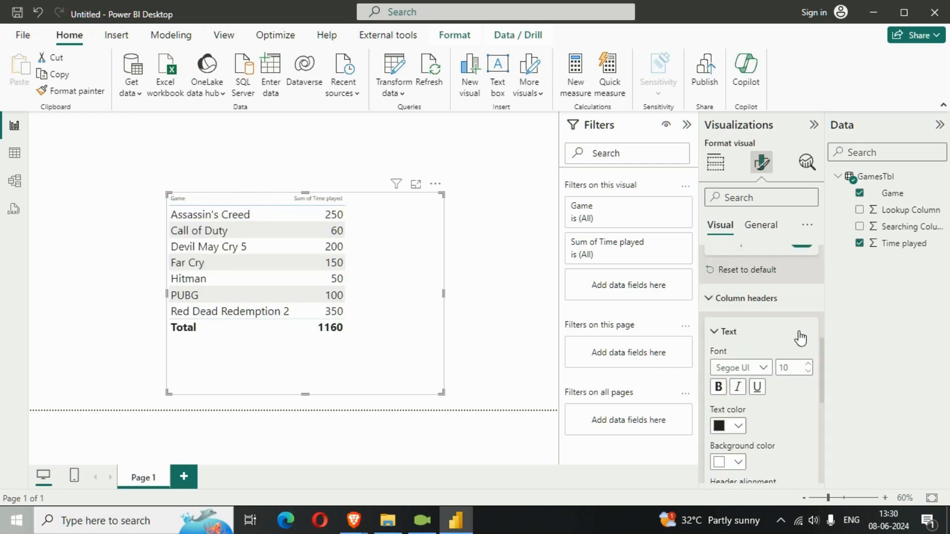
pyautogui.click(807, 365)
pyautogui.click(807, 365)
pyautogui.click(719, 387)
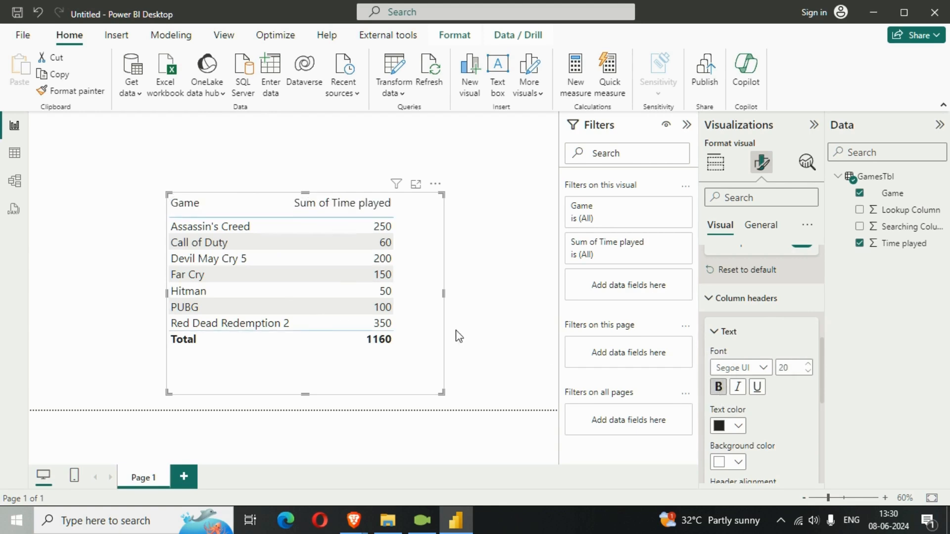
# Step: Resize the table visual and reposition it closer to the upper-left corner of the report page
pyautogui.moveTo(441, 392); pyautogui.dragTo(393, 327)
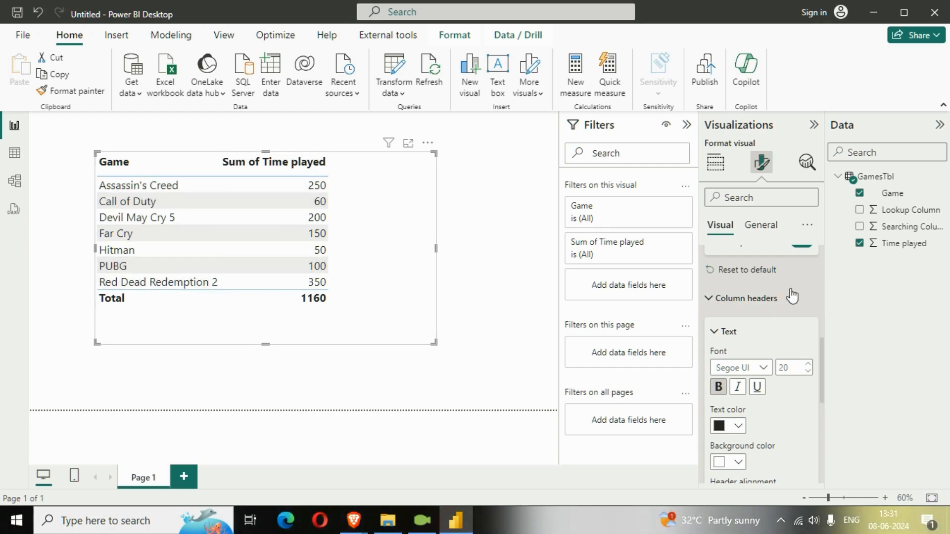
pyautogui.click(750, 299)
pyautogui.scroll(5, 794, 342)
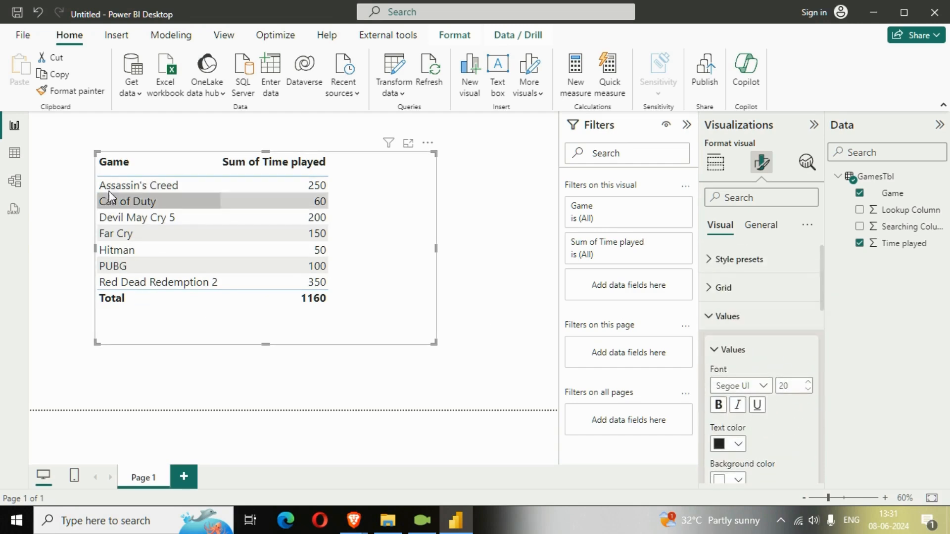
# Step: Sort the Game column of GamesTbl by Lookup Column and return to the report page
pyautogui.click(15, 153)
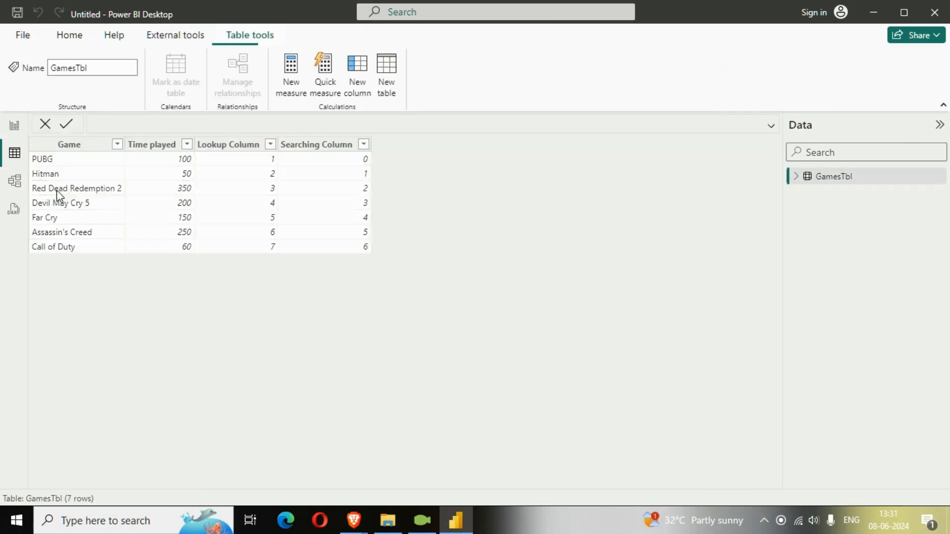
pyautogui.click(78, 159)
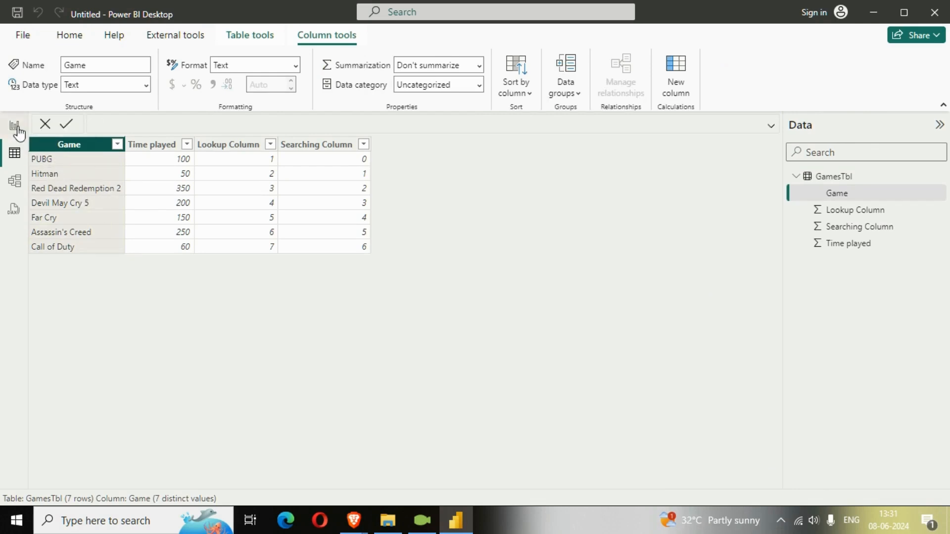
pyautogui.click(15, 127)
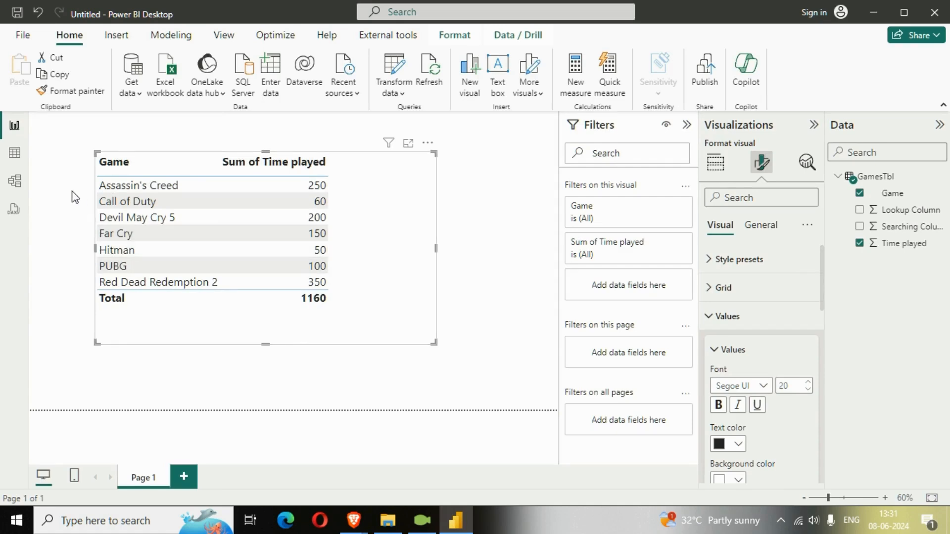
pyautogui.click(15, 154)
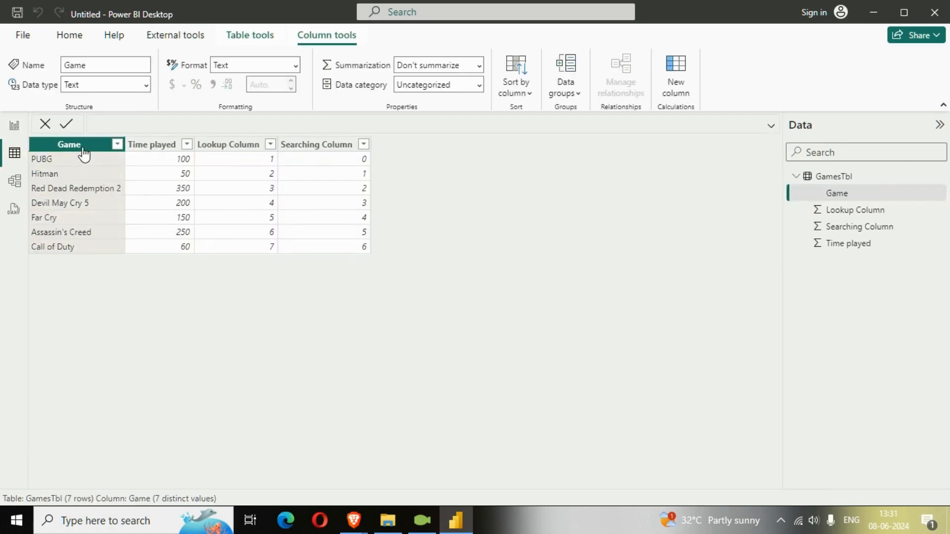
pyautogui.click(523, 88)
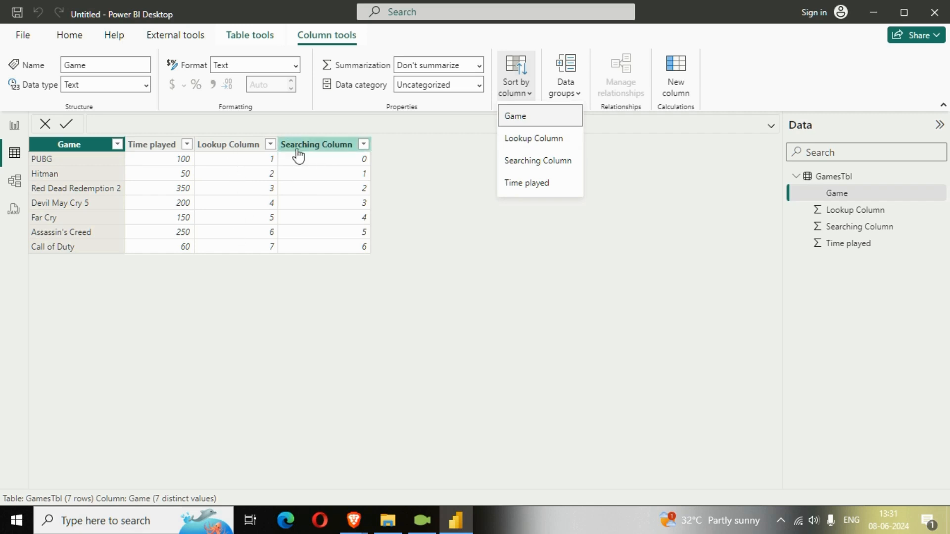
pyautogui.click(523, 140)
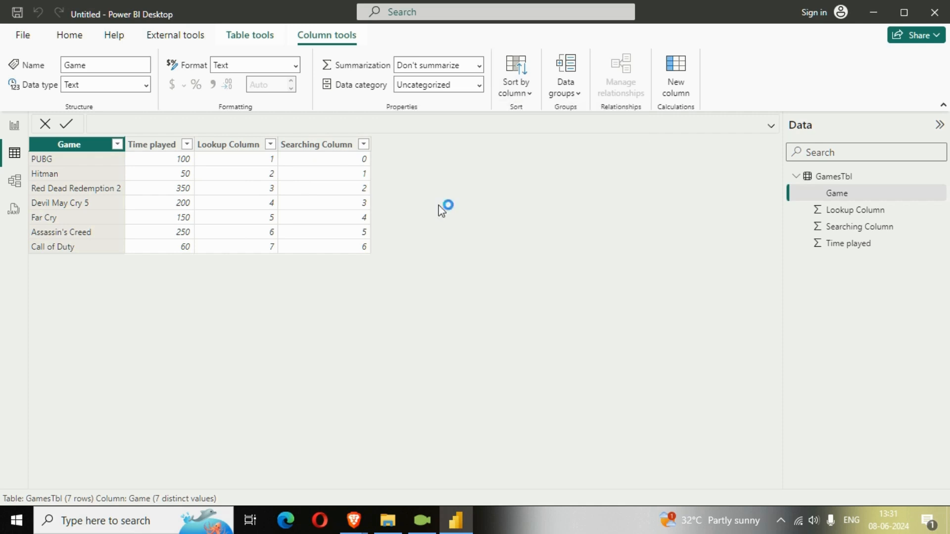
pyautogui.click(14, 125)
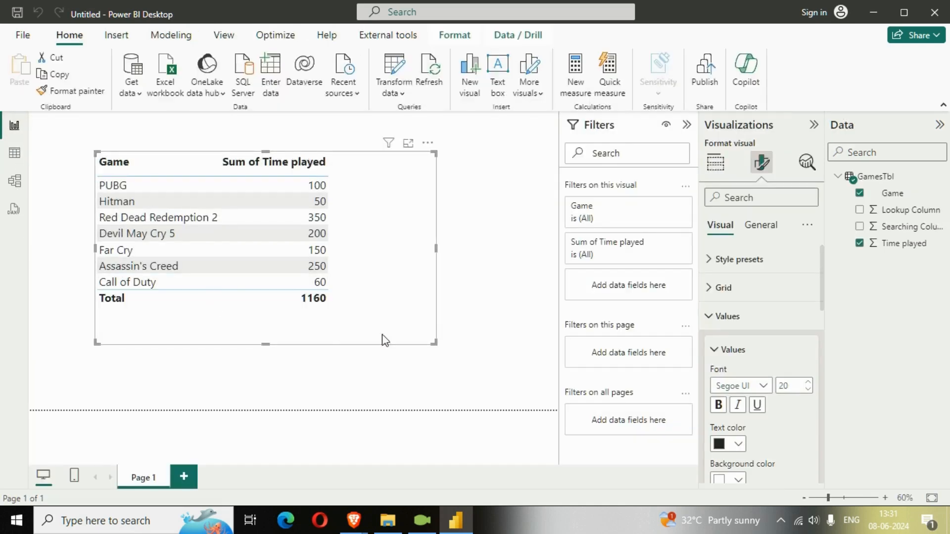
# Step: Widen the table visual and shift it closer to the left edge of the report page
pyautogui.moveTo(435, 342); pyautogui.dragTo(532, 341)
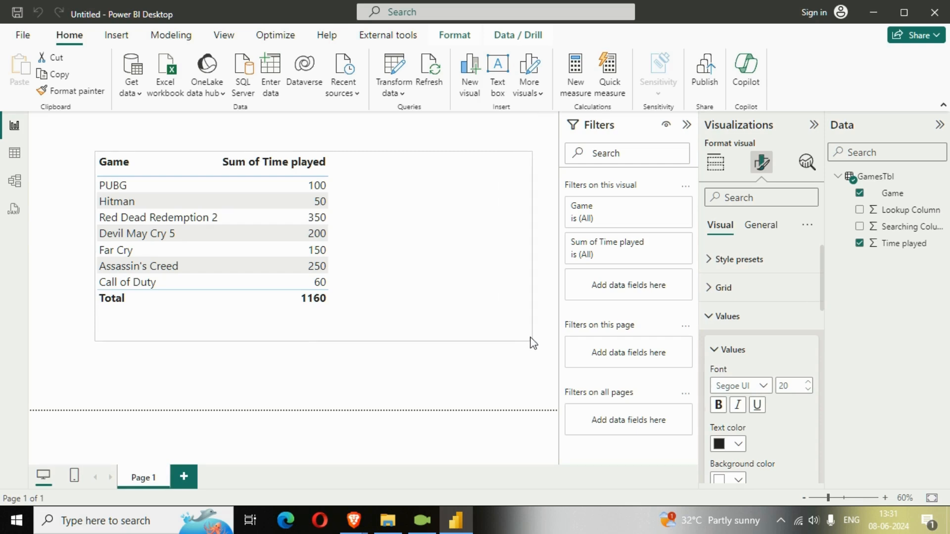
pyautogui.moveTo(465, 295); pyautogui.dragTo(414, 304)
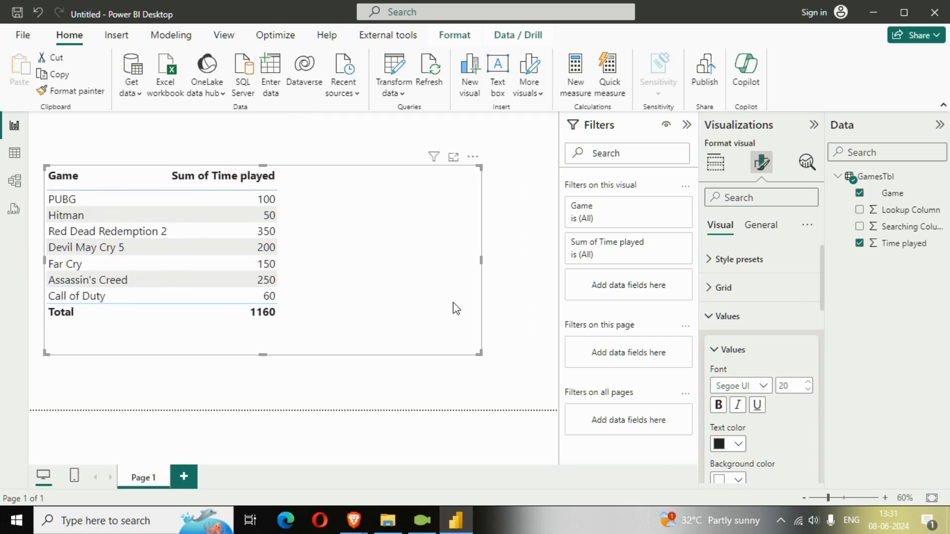
pyautogui.moveTo(479, 258); pyautogui.dragTo(530, 262)
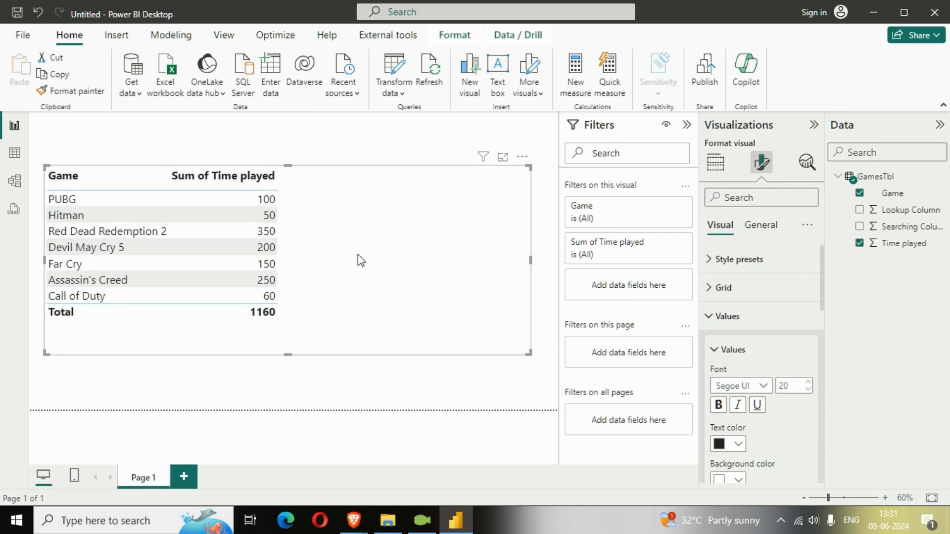
# Step: Create a new measure in GamesTbl named LookupMeasure, with its formula starting on a second line
pyautogui.rightClick(875, 181)
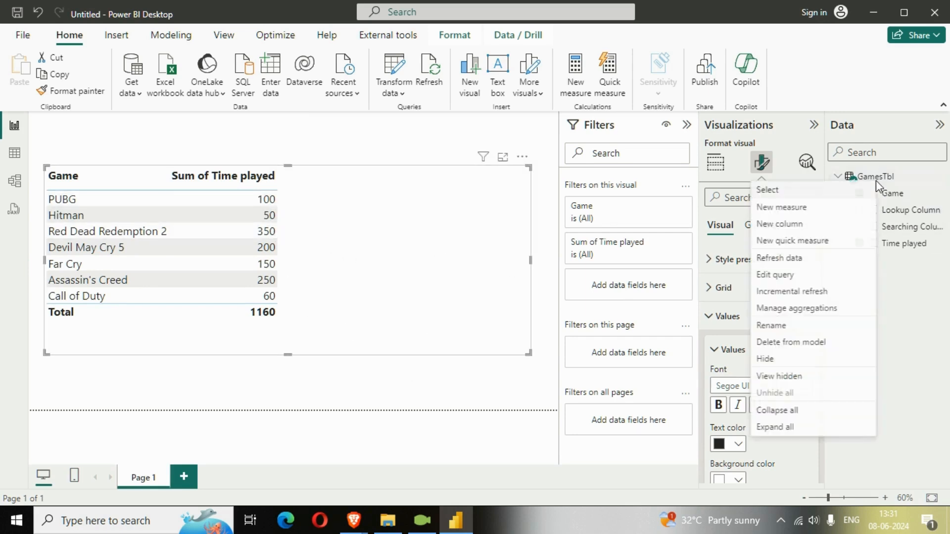
pyautogui.click(854, 205)
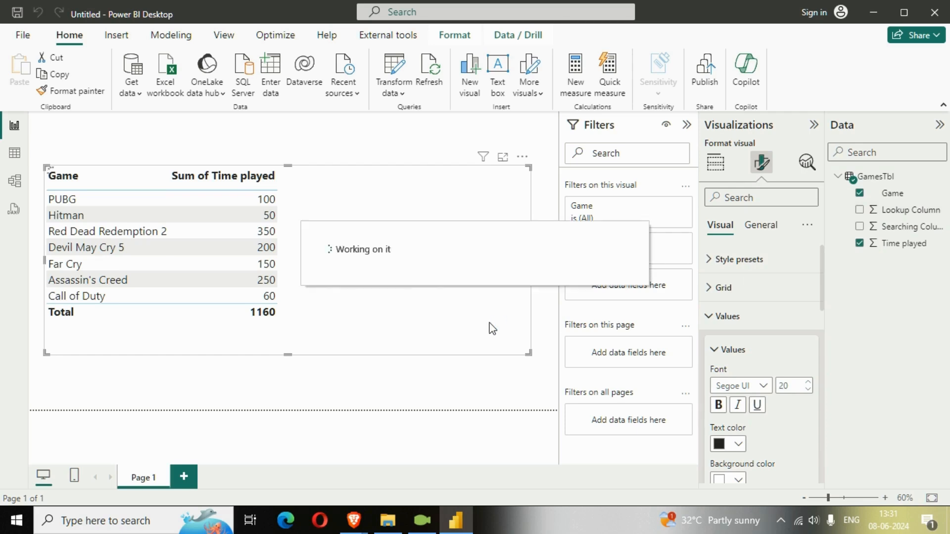
pyautogui.click(687, 130)
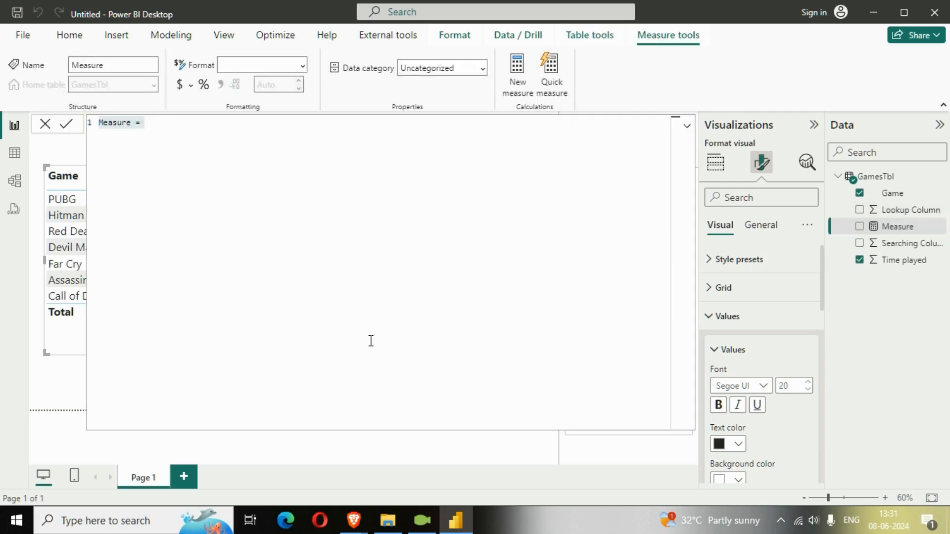
pyautogui.scroll(2, 371, 339)
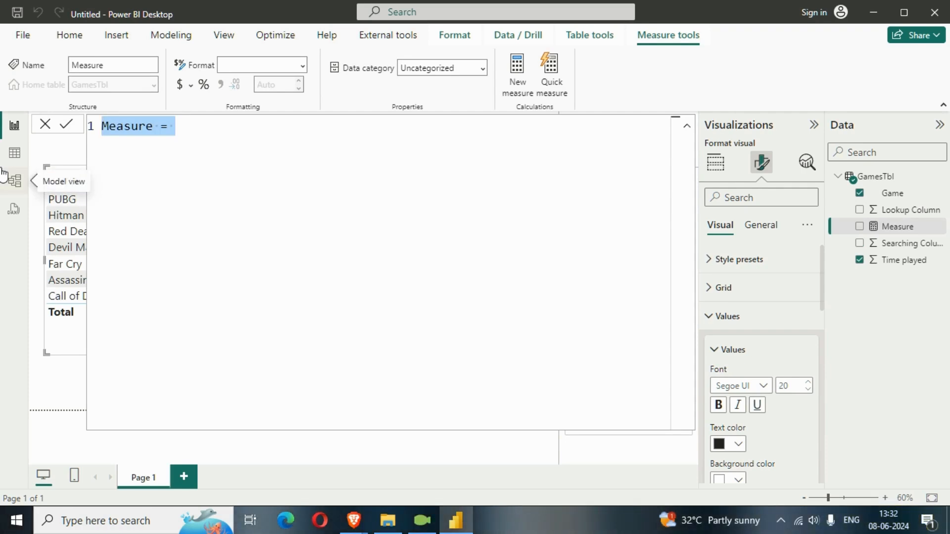
pyautogui.write('LOOK')
pyautogui.press('BackSpace')
pyautogui.press('BackSpace')
pyautogui.press('BackSpace')
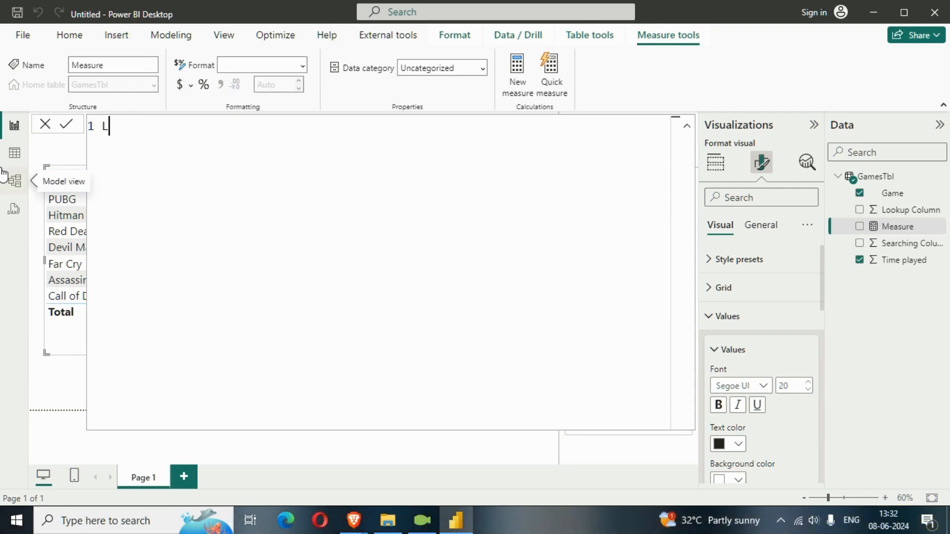
pyautogui.write('ookup')
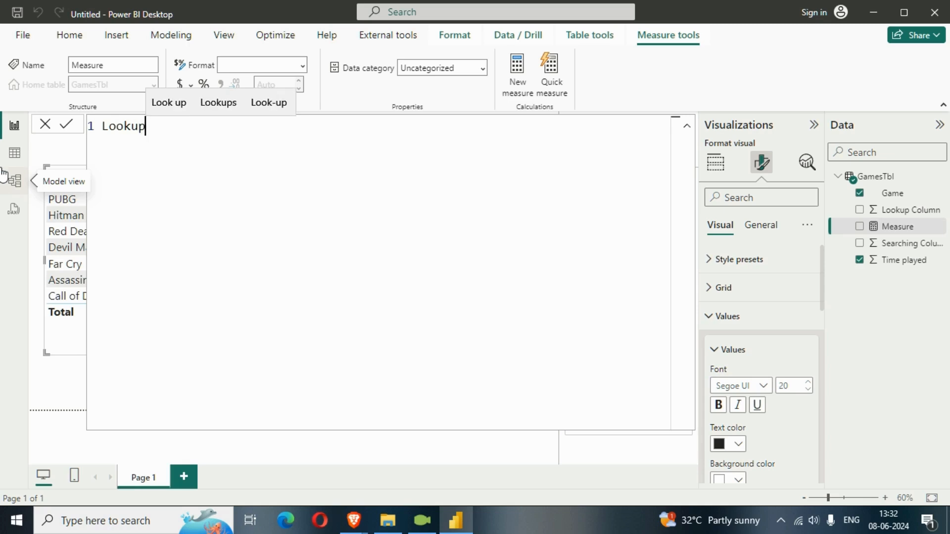
pyautogui.write('Measu')
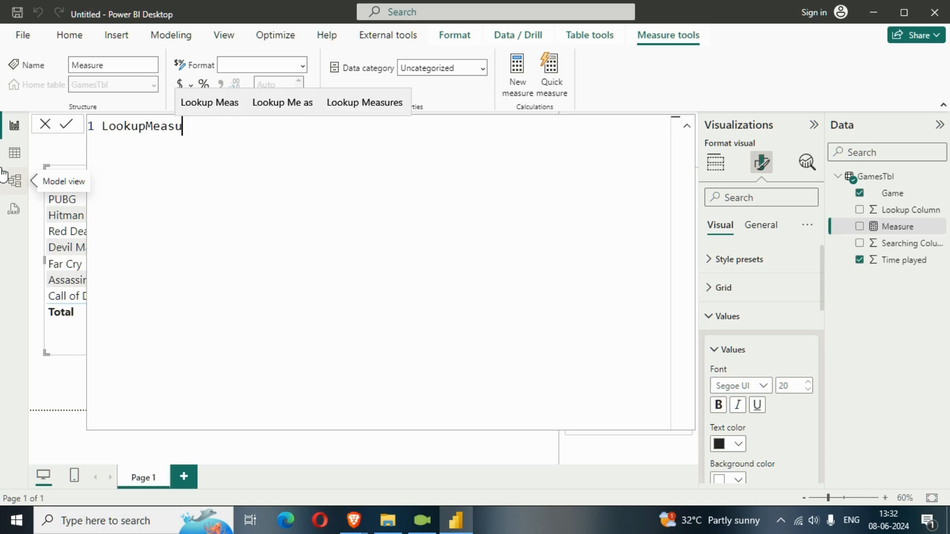
pyautogui.write('re =')
pyautogui.hotkey('shift', 'Return')
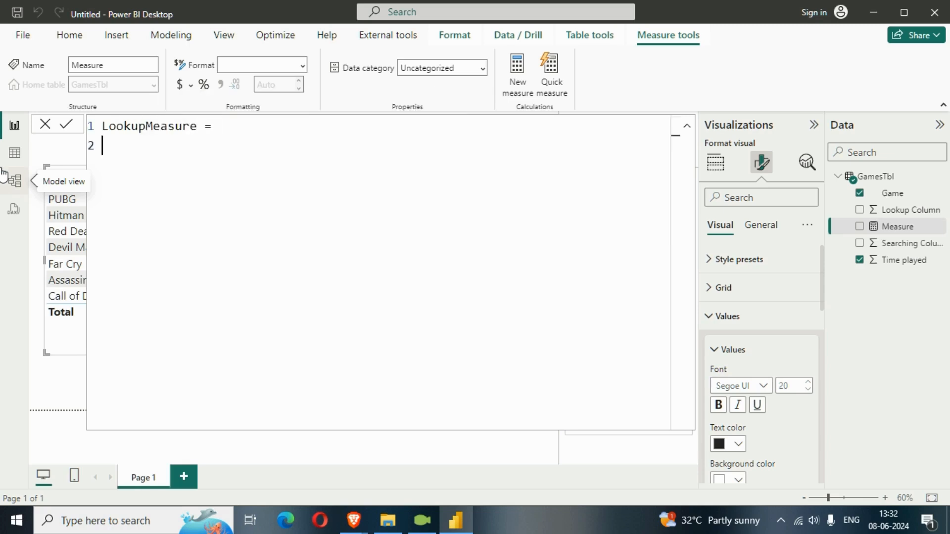
# Step: Begin the measure with LOOKUPVALUE, using GamesTbl[Time played] as the result column and GamesTbl[Lookup Column] as the search column
pyautogui.press('Tab')
pyautogui.write('LOO')
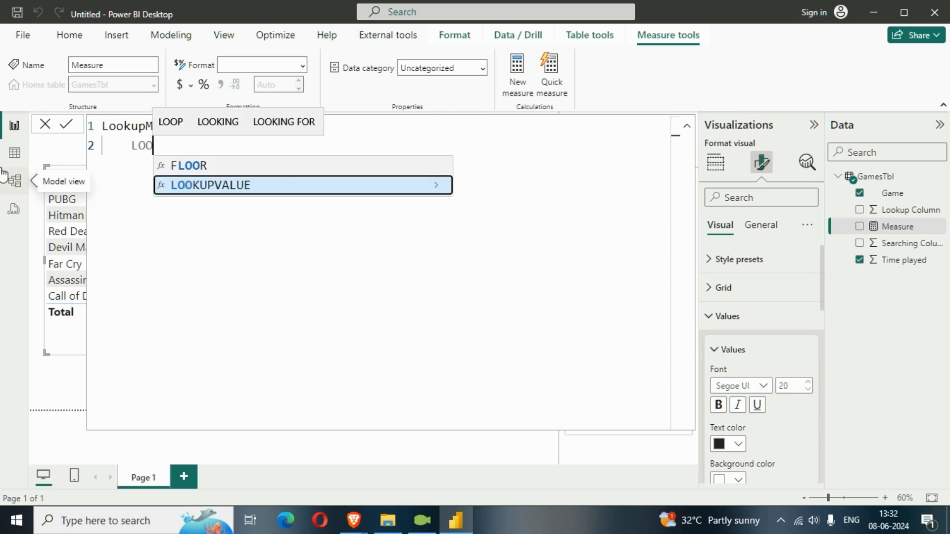
pyautogui.press('Tab')
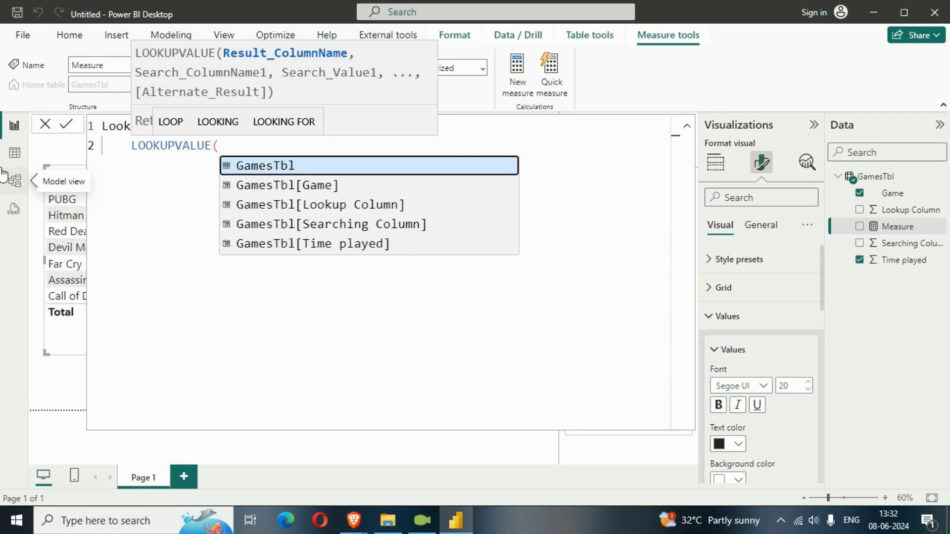
pyautogui.write('TIME')
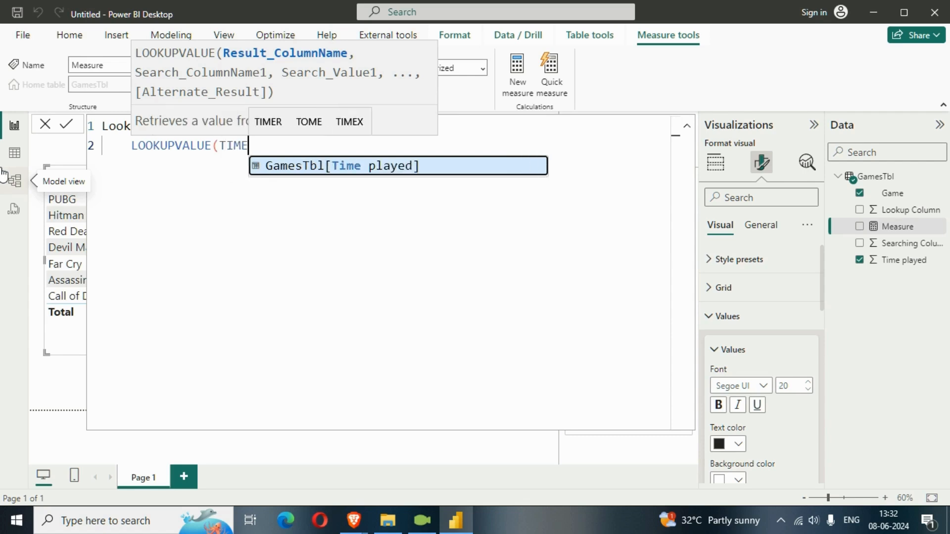
pyautogui.press('Tab')
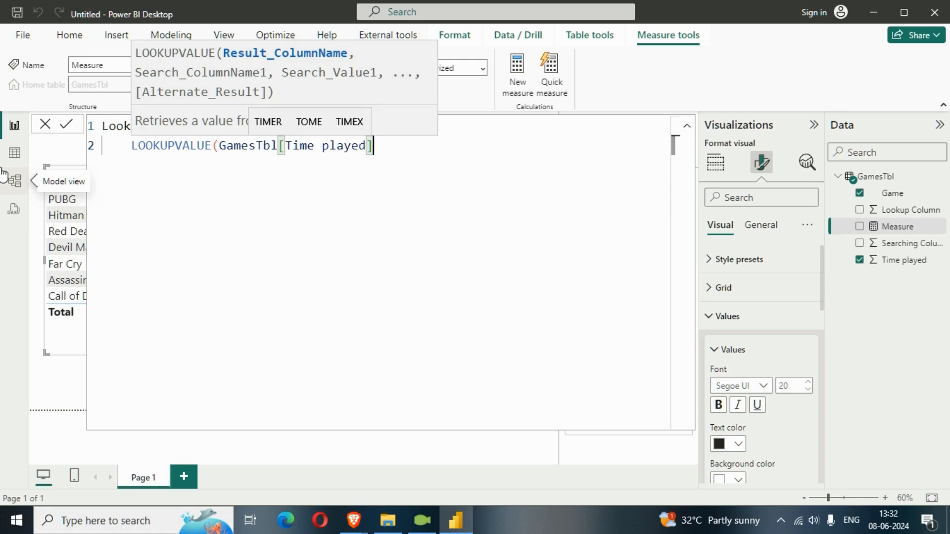
pyautogui.write(',')
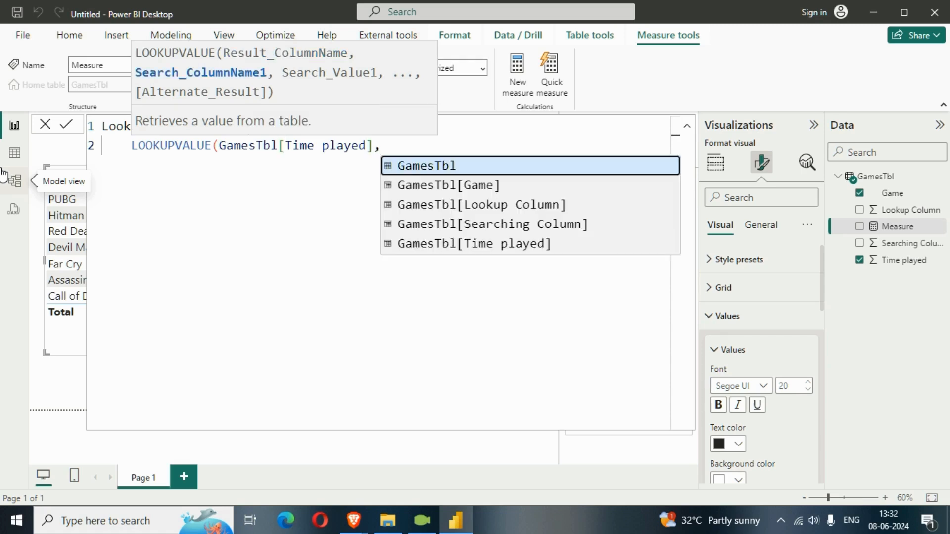
pyautogui.press('Down')
pyautogui.press('Down')
pyautogui.press('Tab')
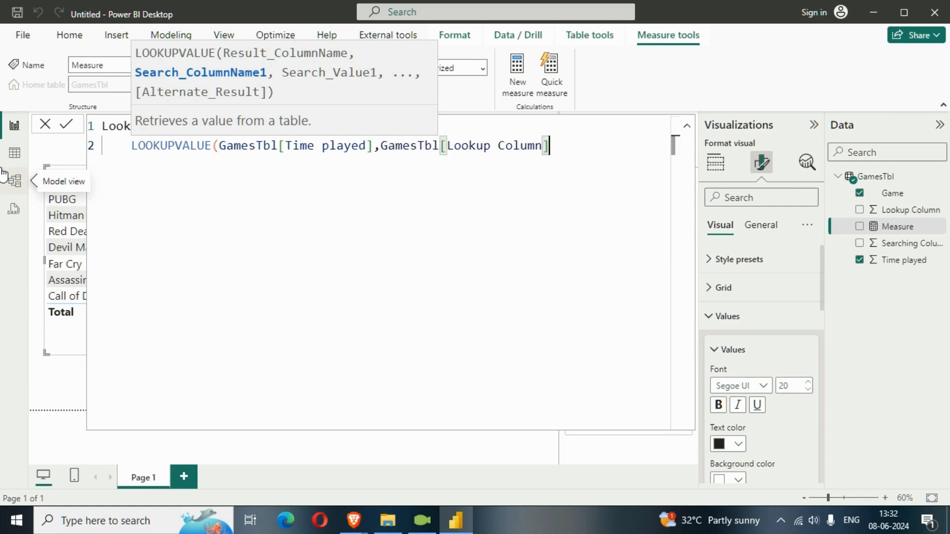
pyautogui.write(',')
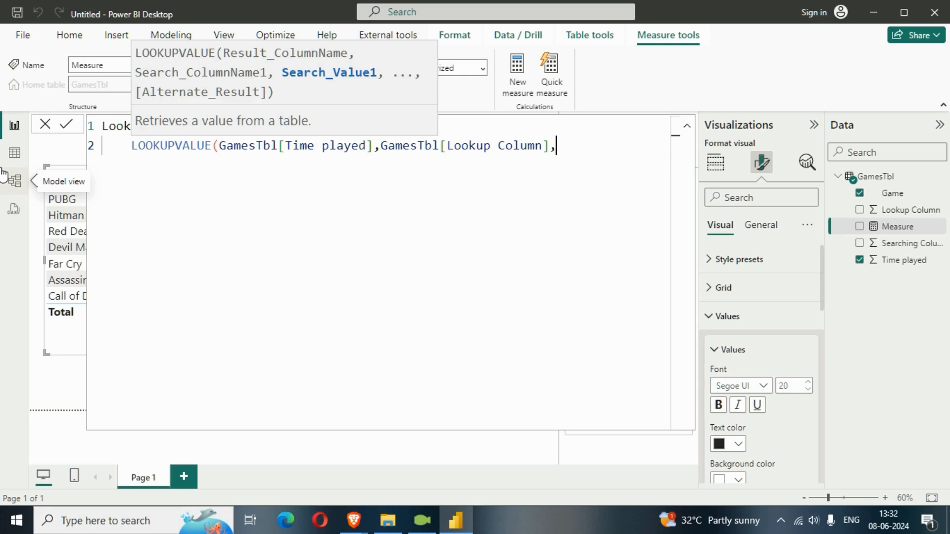
pyautogui.write('SEARCH')
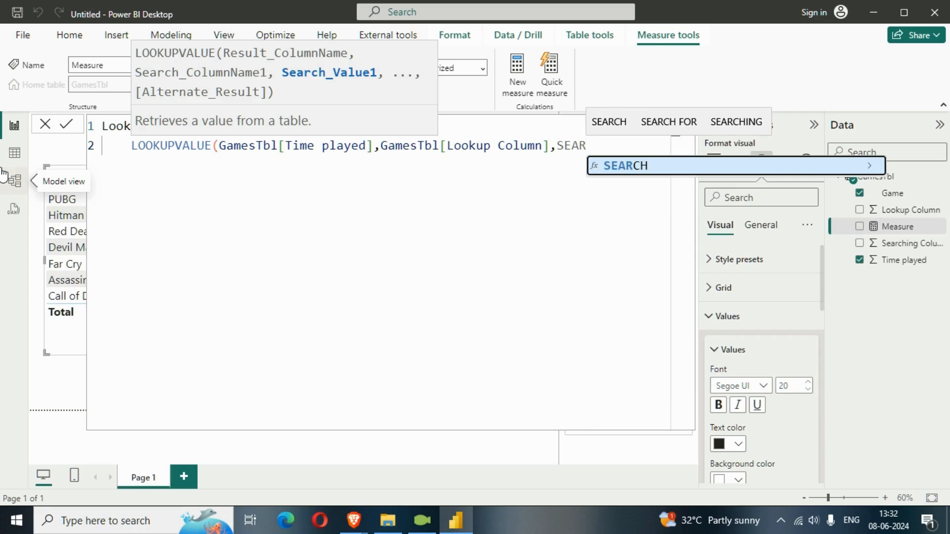
pyautogui.press('BackSpace')
pyautogui.press('BackSpace')
pyautogui.press('BackSpace')
pyautogui.press('BackSpace')
pyautogui.press('BackSpace')
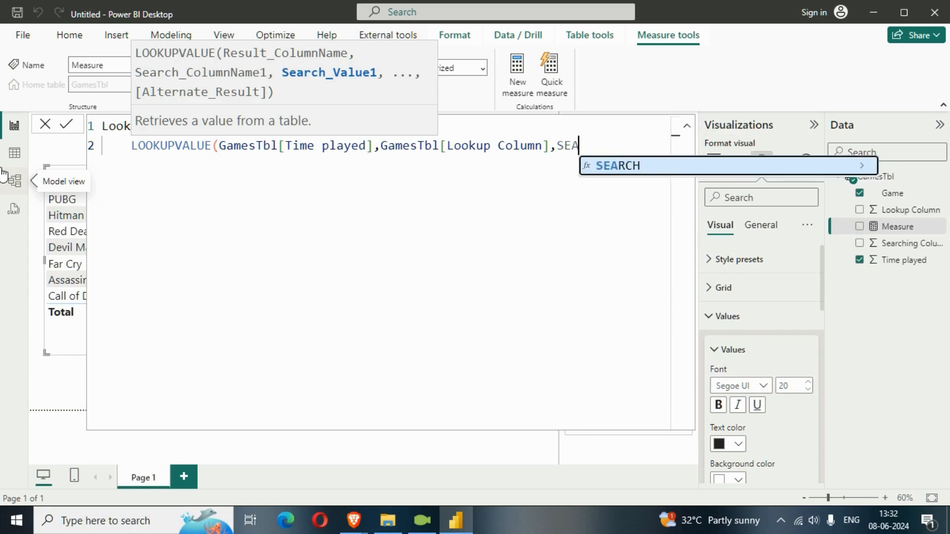
pyautogui.press('BackSpace')
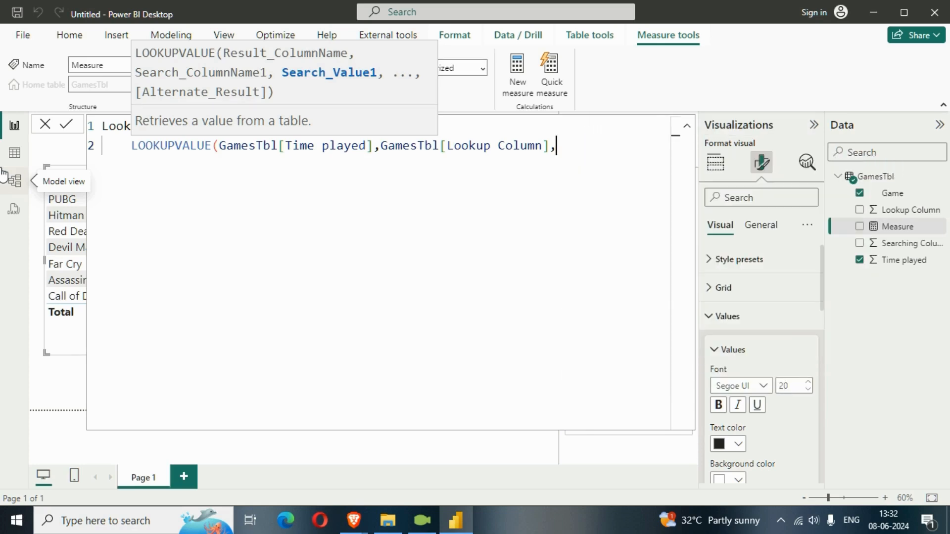
# Step: Add the SELECTEDVALUE function as the search value argument of LOOKUPVALUE
pyautogui.write('SELEC')
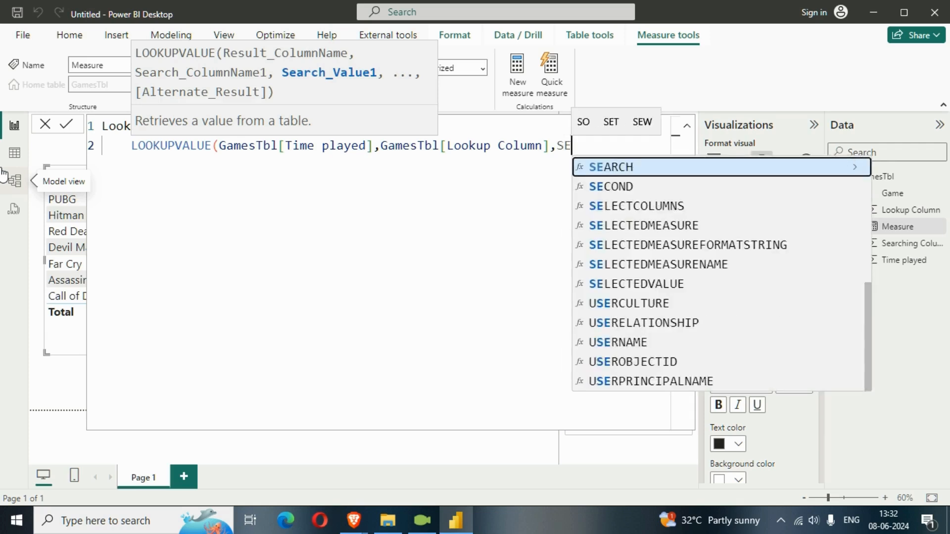
pyautogui.press('Down')
pyautogui.press('Down')
pyautogui.press('Down')
pyautogui.press('Down')
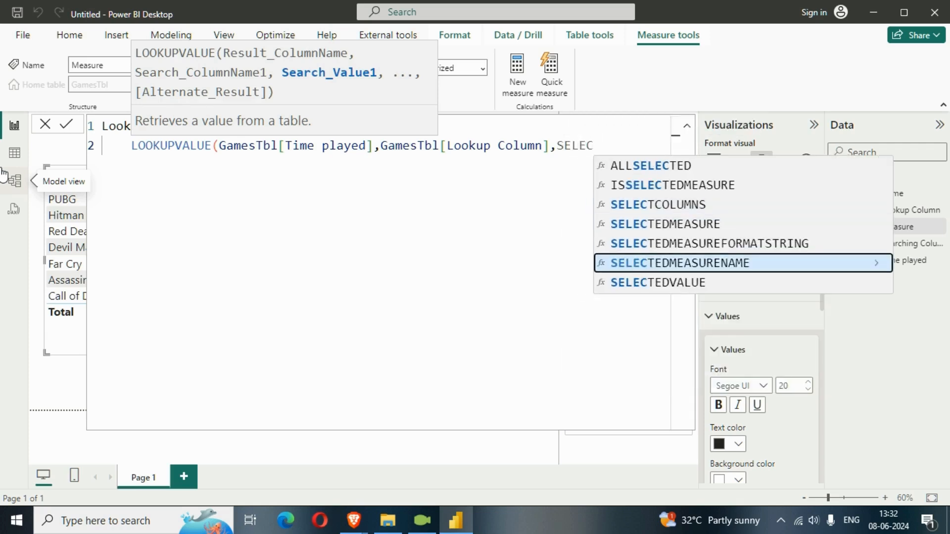
pyautogui.press('Tab')
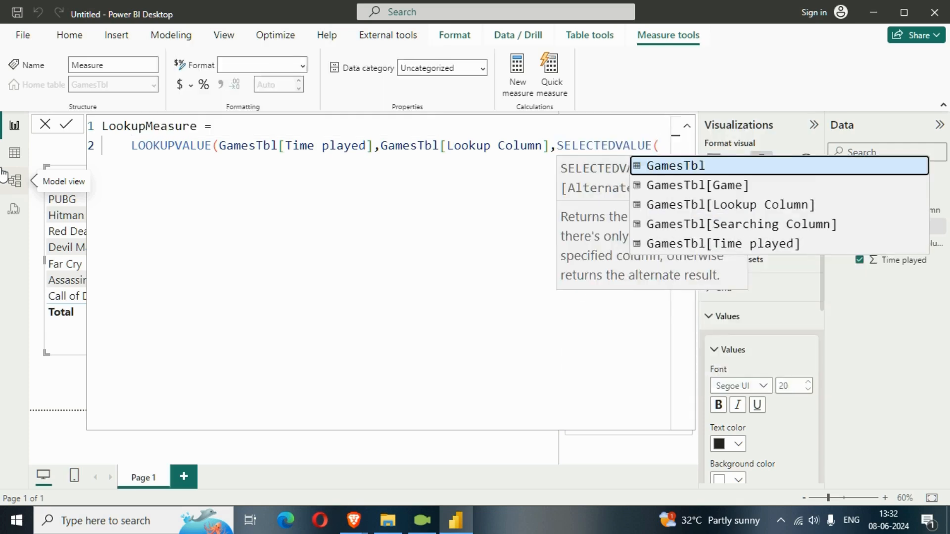
# Step: Put the SELECTEDVALUE function on its own indented third line of the measure formula
pyautogui.press('Left')
pyautogui.press('Left')
pyautogui.press('Left')
pyautogui.press('Left')
pyautogui.press('Left')
pyautogui.press('Left')
pyautogui.press('Left')
pyautogui.press('Left')
pyautogui.press('Left')
pyautogui.press('Left')
pyautogui.press('Left')
pyautogui.press('Left')
pyautogui.press('Left')
pyautogui.press('Left')
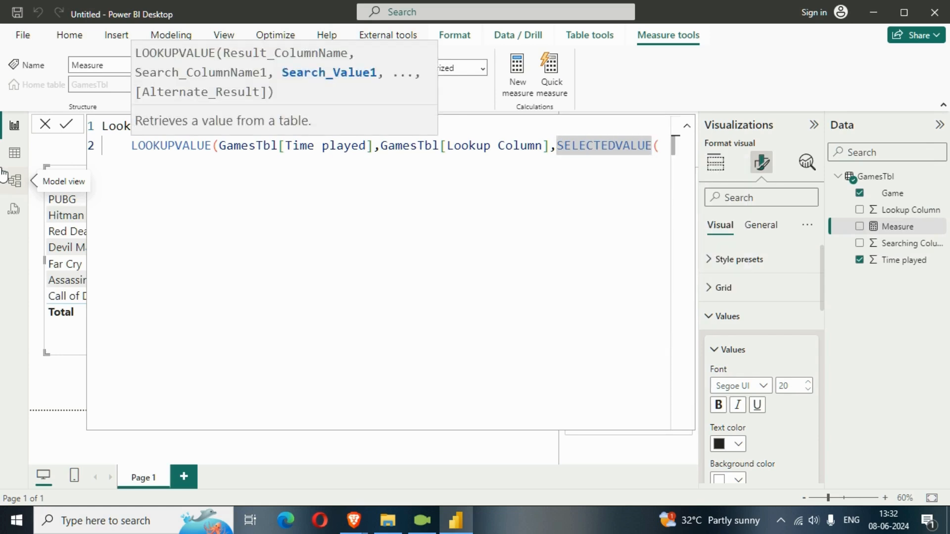
pyautogui.hotkey('shift', 'Return')
pyautogui.press('Tab')
# Step: Complete SELECTEDVALUE with GamesTbl[Searching Column], close both functions and commit the LookupMeasure formula
pyautogui.press('Right')
pyautogui.press('Right')
pyautogui.press('Right')
pyautogui.press('Right')
pyautogui.press('Right')
pyautogui.press('Right')
pyautogui.press('Right')
pyautogui.press('Right')
pyautogui.press('Right')
pyautogui.press('Right')
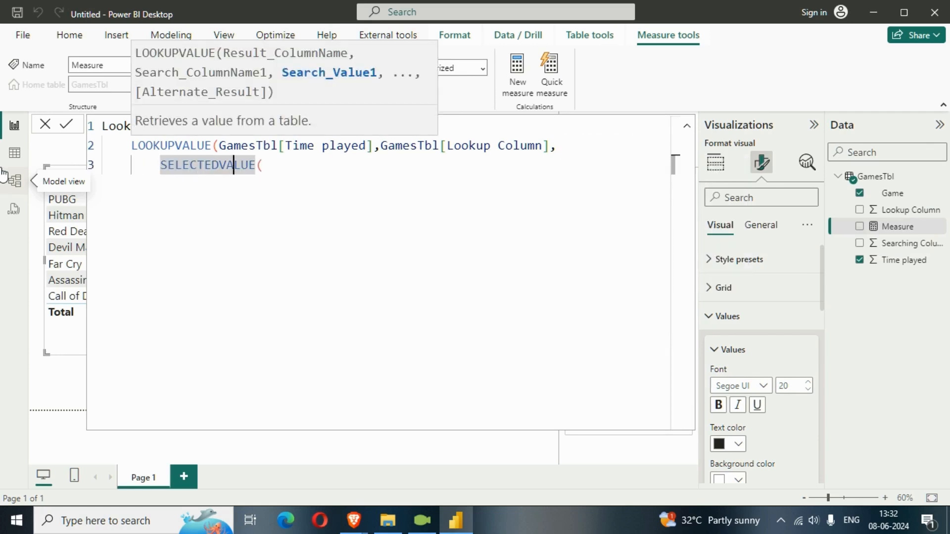
pyautogui.press('Right')
pyautogui.press('Right')
pyautogui.press('Right')
pyautogui.press('Right')
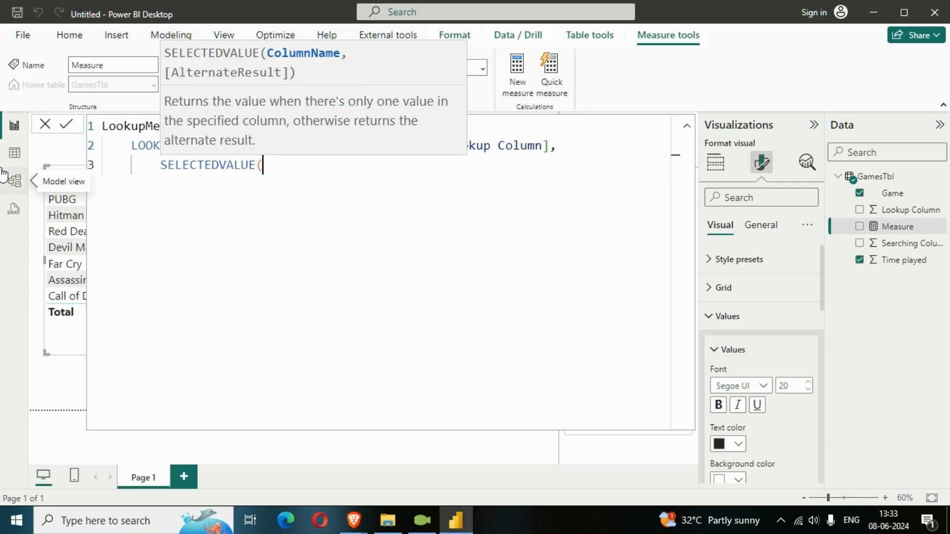
pyautogui.write('SEAR')
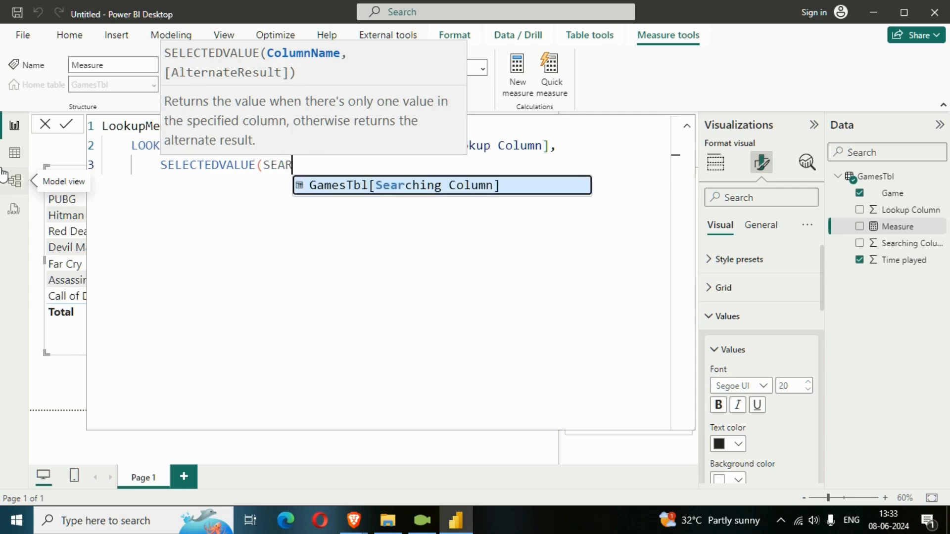
pyautogui.press('Tab')
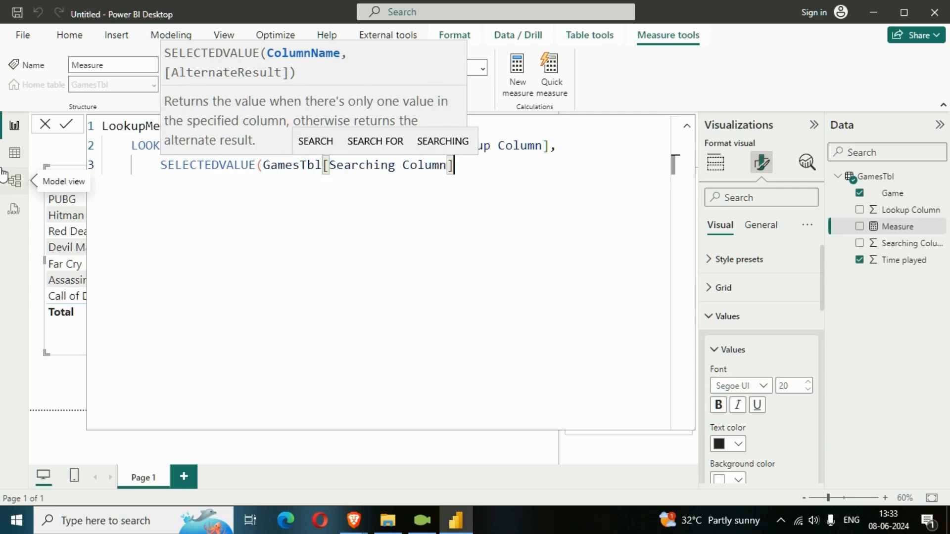
pyautogui.write('))')
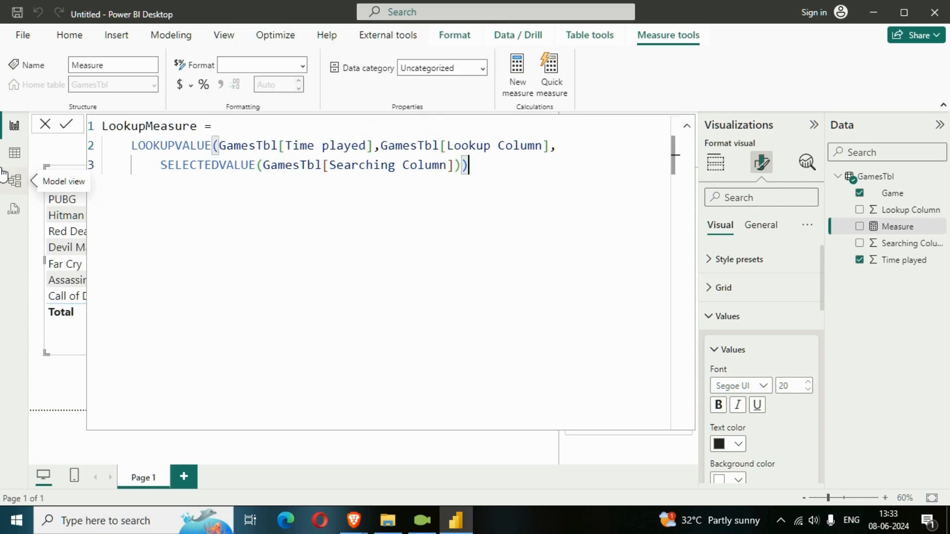
pyautogui.press('Return')
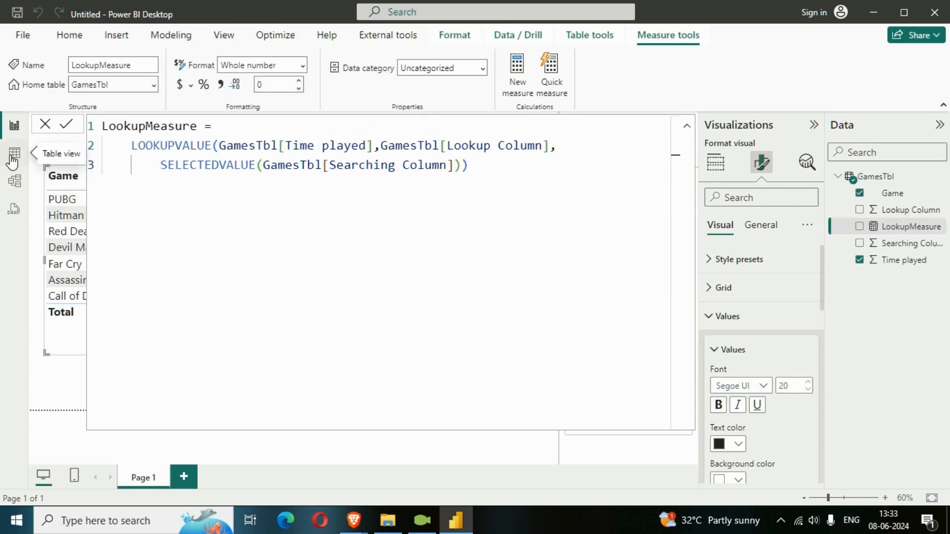
# Step: Examine the Time played and Lookup Column data of GamesTbl in Table view
pyautogui.click(14, 154)
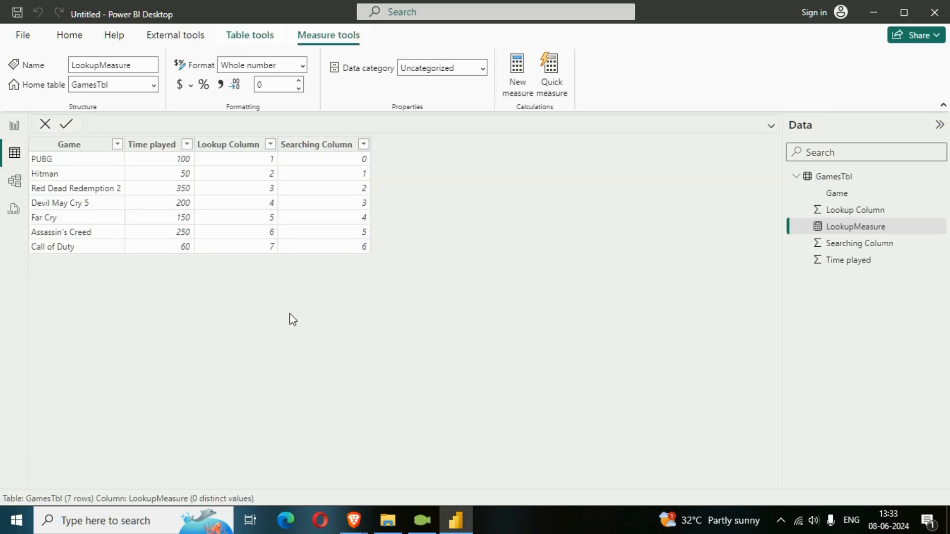
pyautogui.click(160, 147)
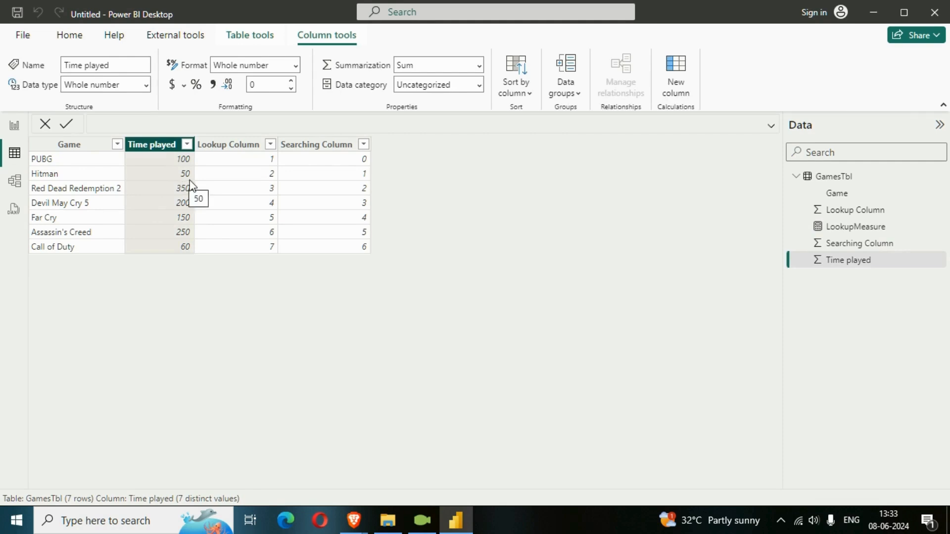
pyautogui.click(238, 150)
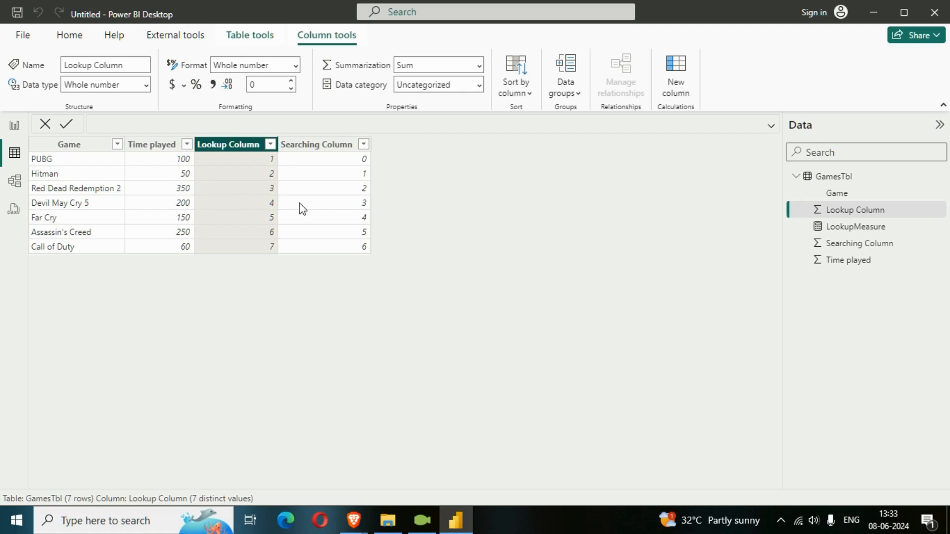
# Step: Return to the report page and add LookupMeasure to the games table visual
pyautogui.click(14, 126)
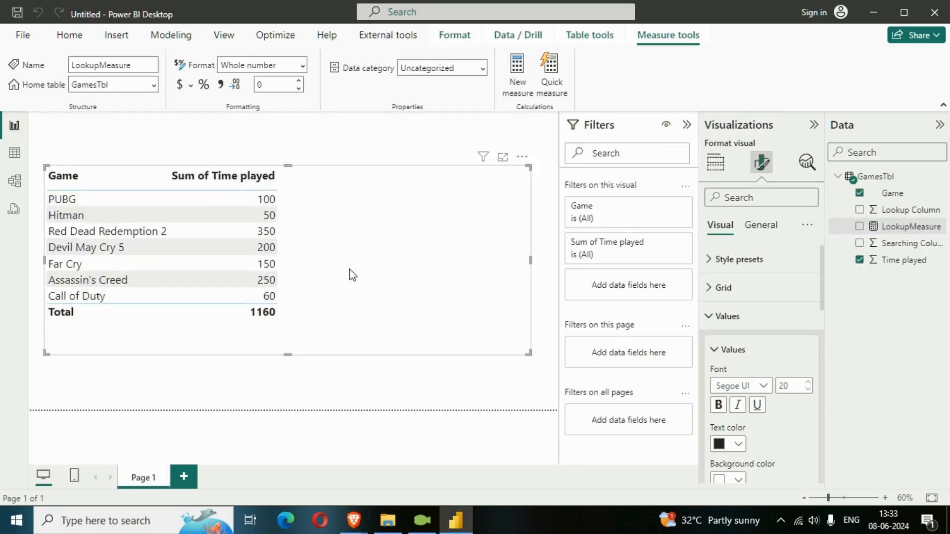
pyautogui.click(859, 226)
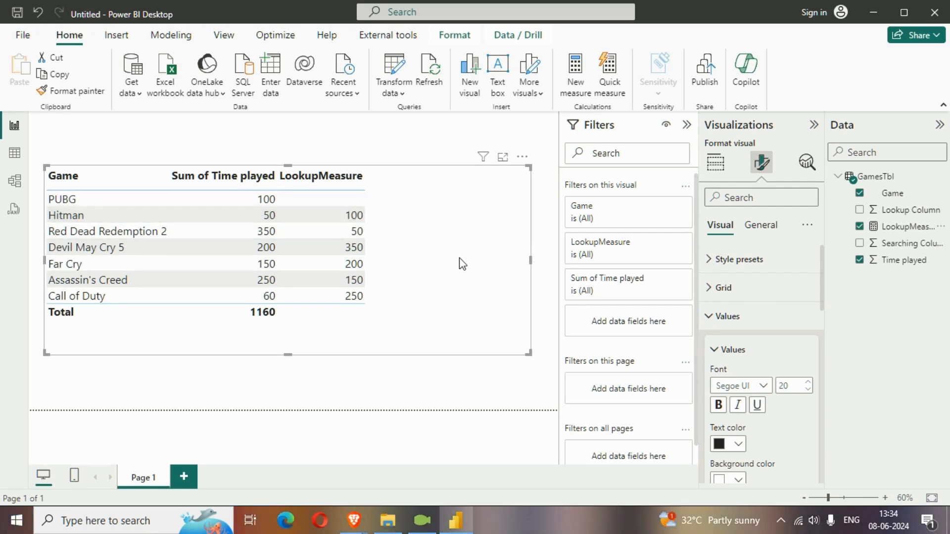
# Step: Create another measure in GamesTbl and name it Difference, ending the name with an equals sign
pyautogui.rightClick(885, 177)
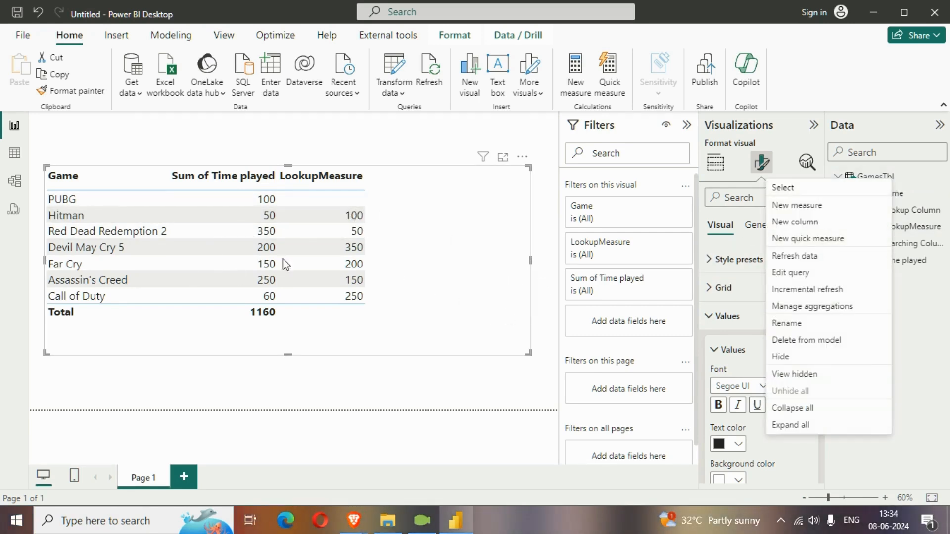
pyautogui.click(826, 205)
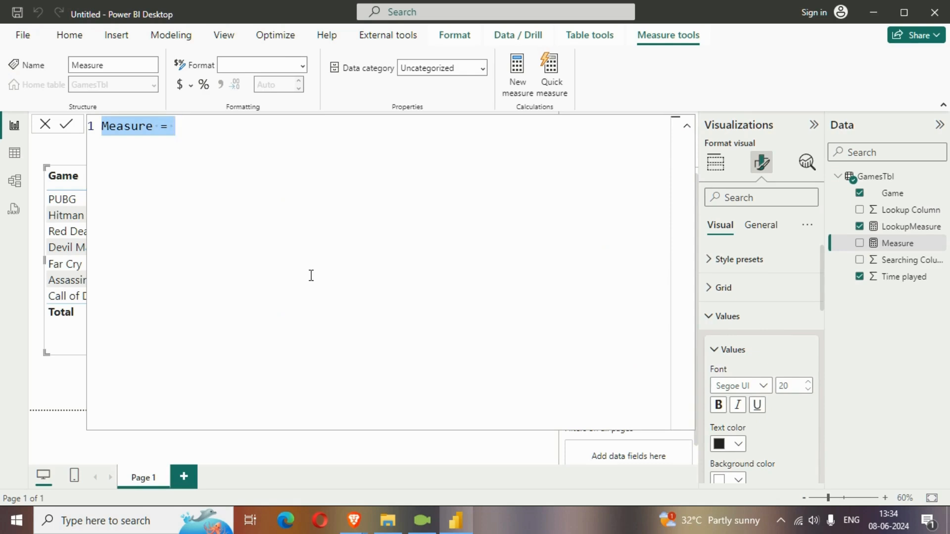
pyautogui.press('BackSpace')
pyautogui.write('d')
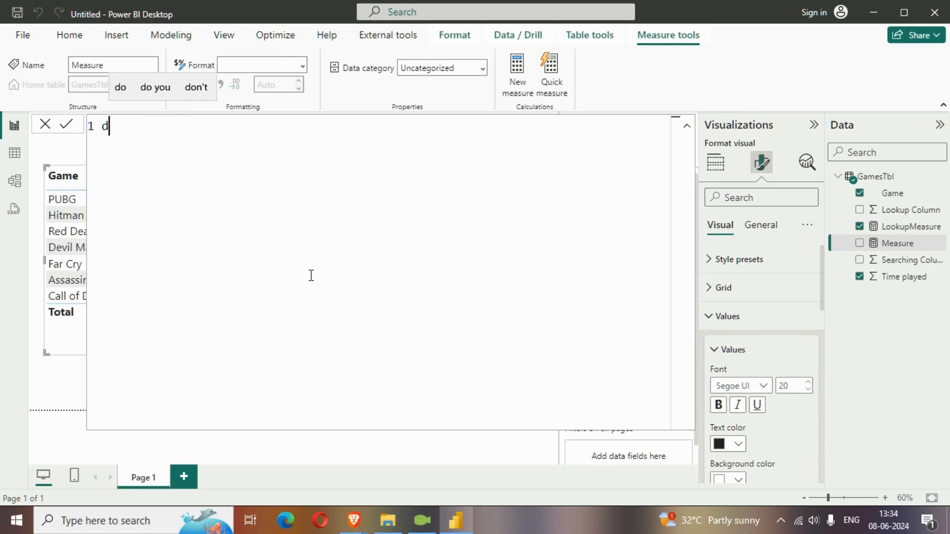
pyautogui.write('IFFE')
pyautogui.press('BackSpace')
pyautogui.press('BackSpace')
pyautogui.press('BackSpace')
pyautogui.press('BackSpace')
pyautogui.press('BackSpace')
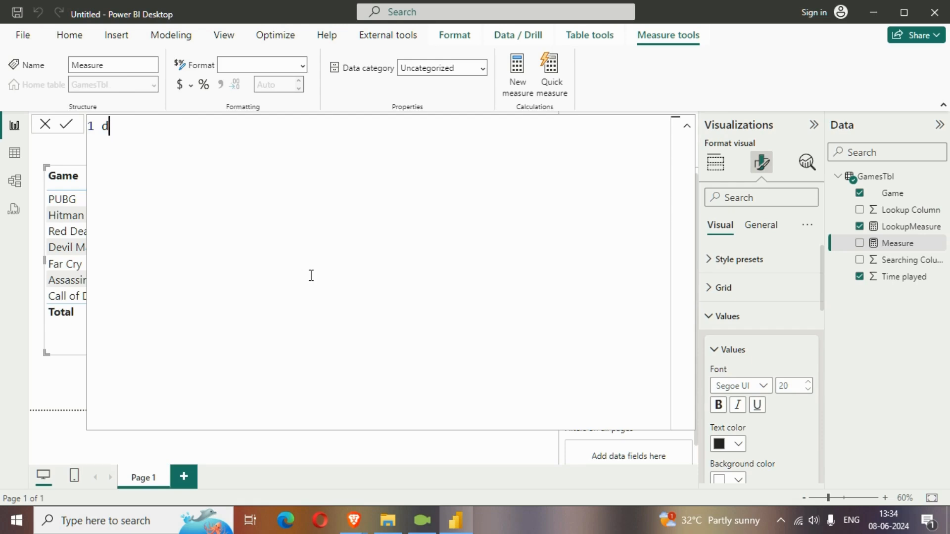
pyautogui.write('Difer')
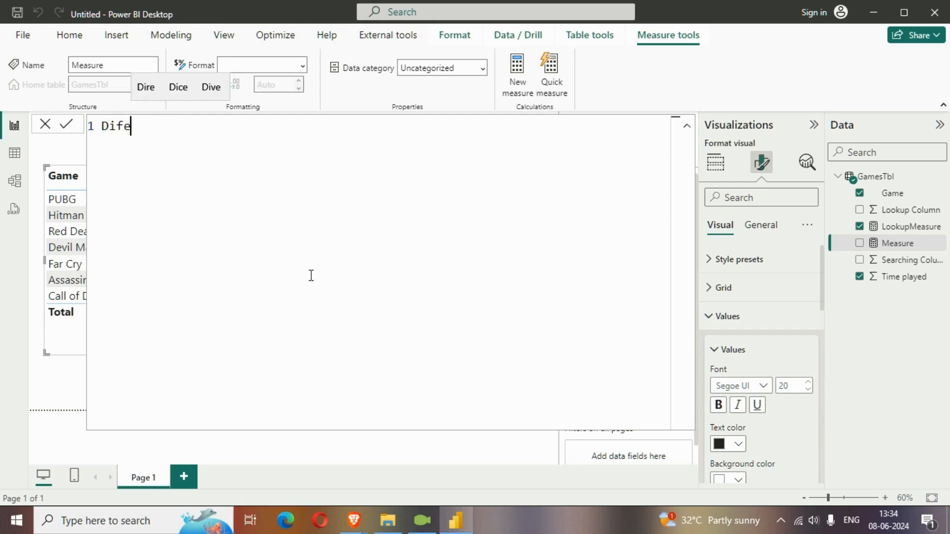
pyautogui.press('BackSpace')
pyautogui.press('BackSpace')
pyautogui.press('BackSpace')
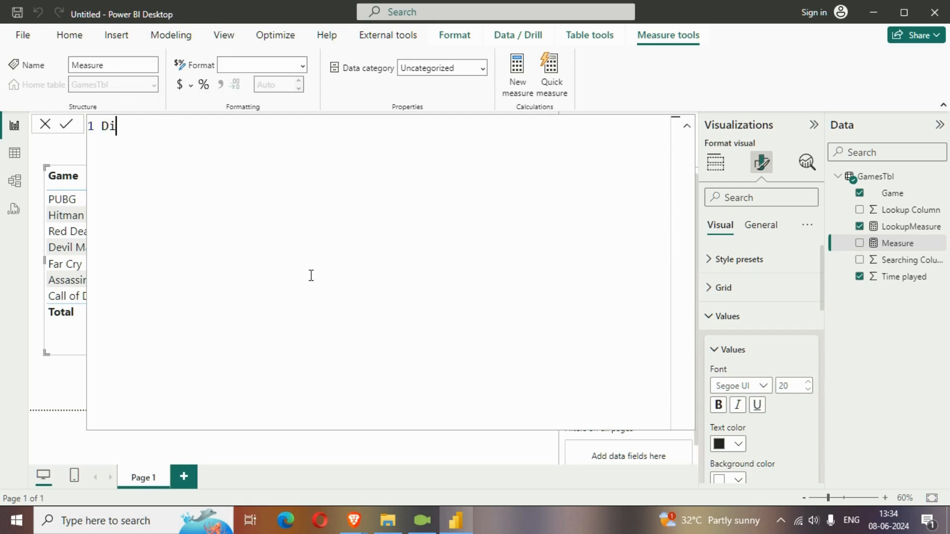
pyautogui.write('frre')
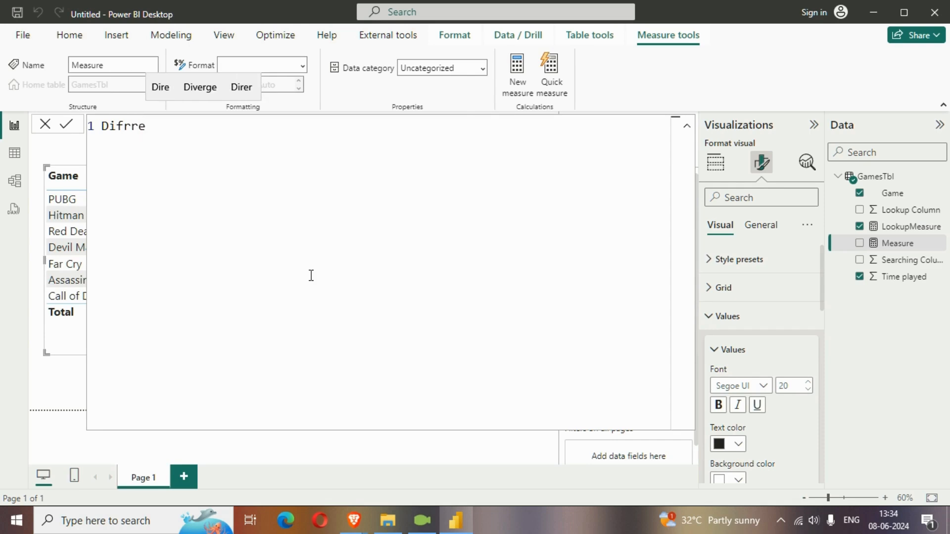
pyautogui.press('BackSpace')
pyautogui.press('BackSpace')
pyautogui.press('BackSpace')
pyautogui.write('f')
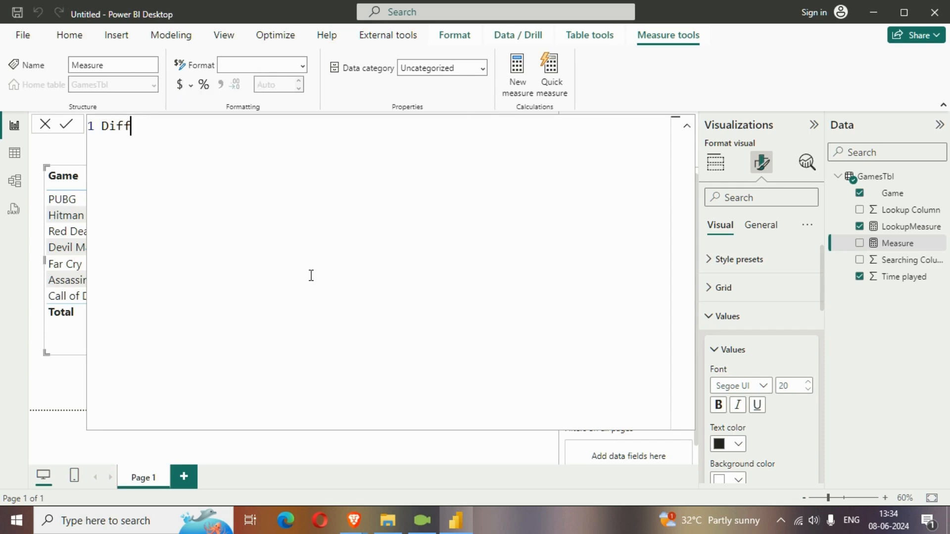
pyautogui.write('erece')
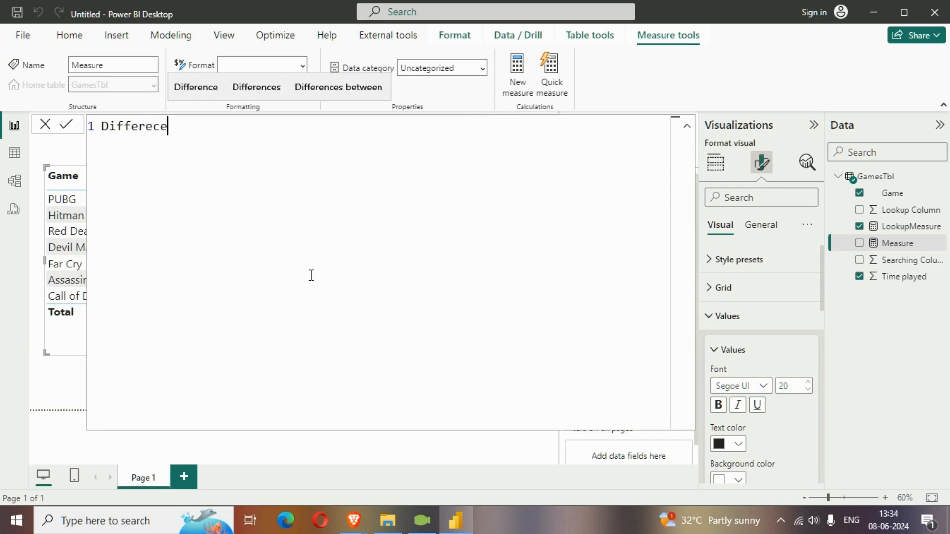
pyautogui.click(192, 87)
pyautogui.write('=')
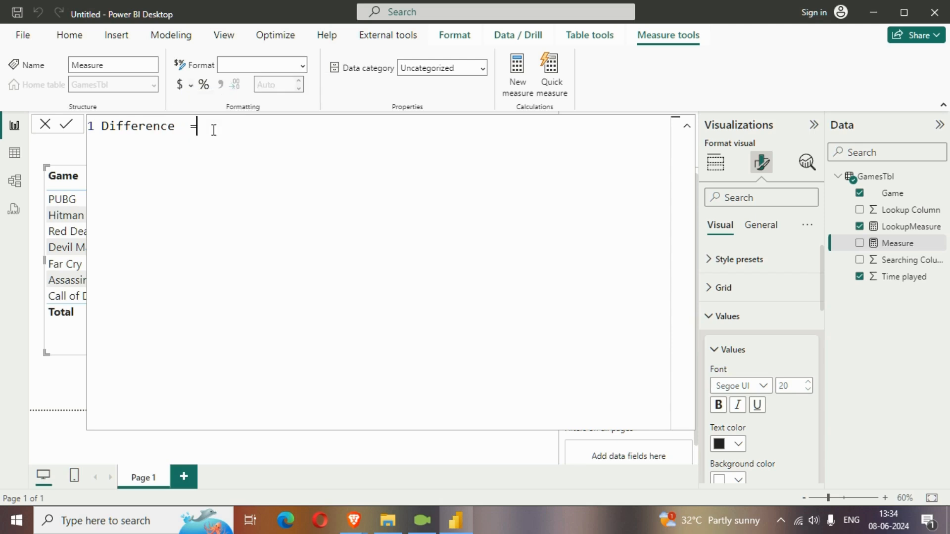
# Step: Start an IF on an indented second line with HASONEVALUE(GamesTbl[Game]) as its logical test
pyautogui.hotkey('shift', 'Return')
pyautogui.press('Tab')
pyautogui.write('IF(')
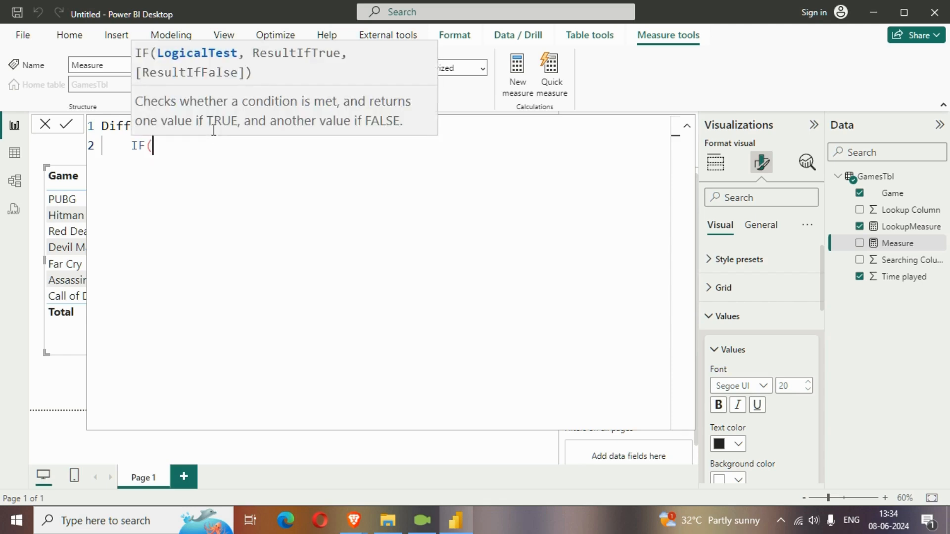
pyautogui.write('HAS')
pyautogui.press('Down')
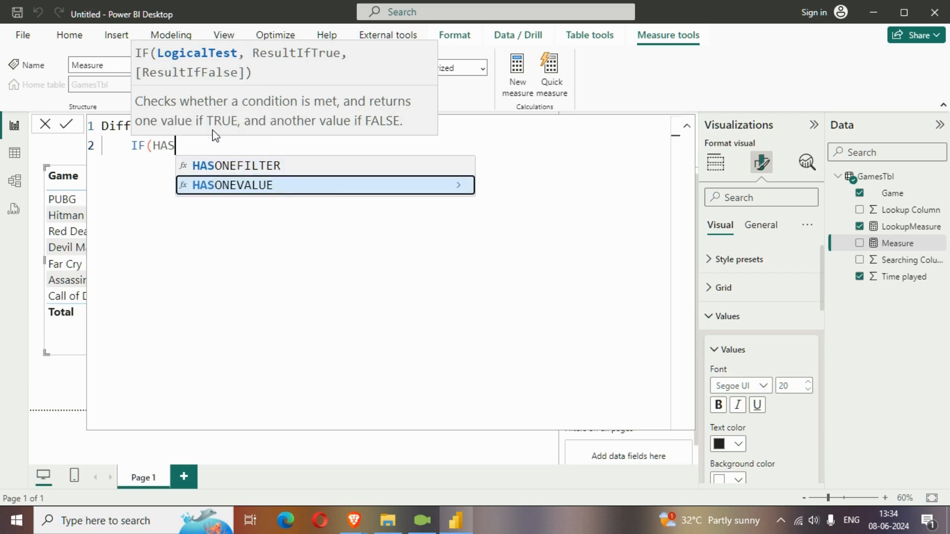
pyautogui.press('Tab')
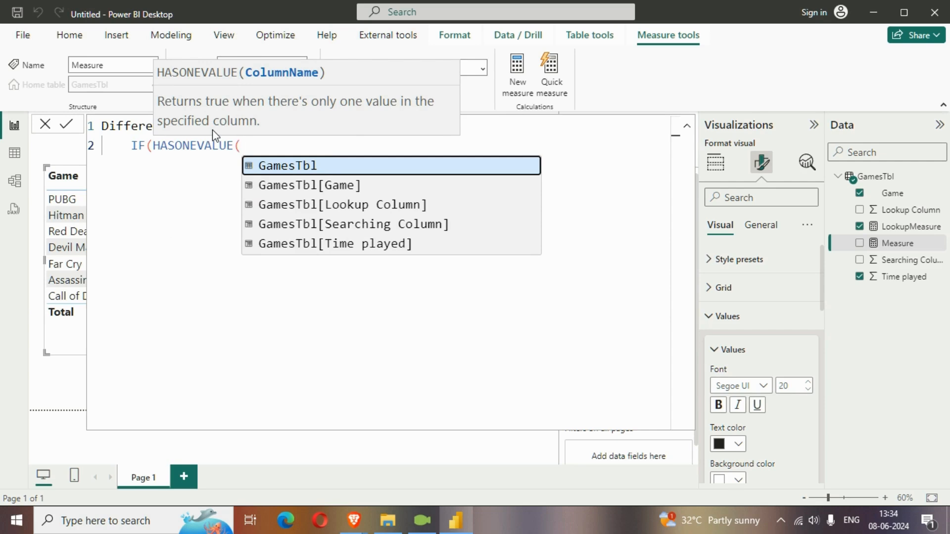
pyautogui.write('GAME')
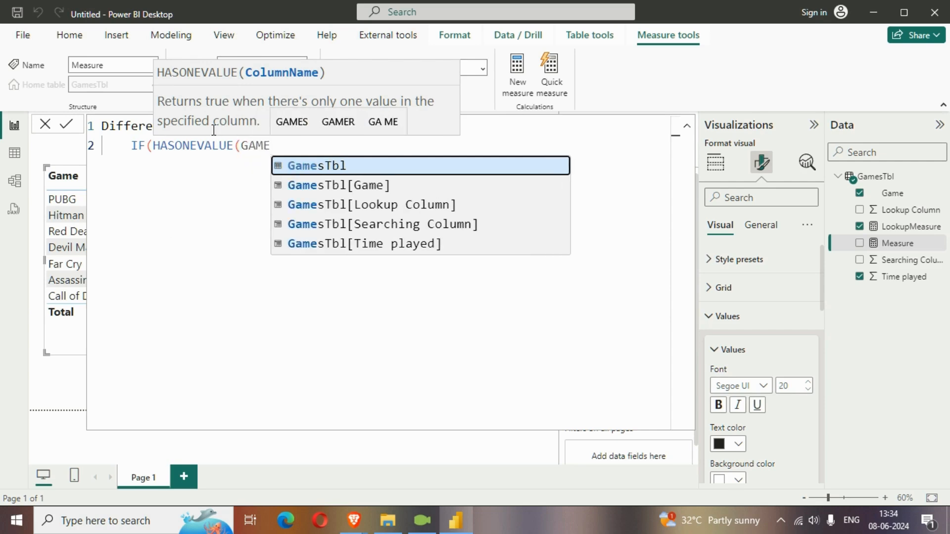
pyautogui.press('Down')
pyautogui.press('Tab')
pyautogui.write(')')
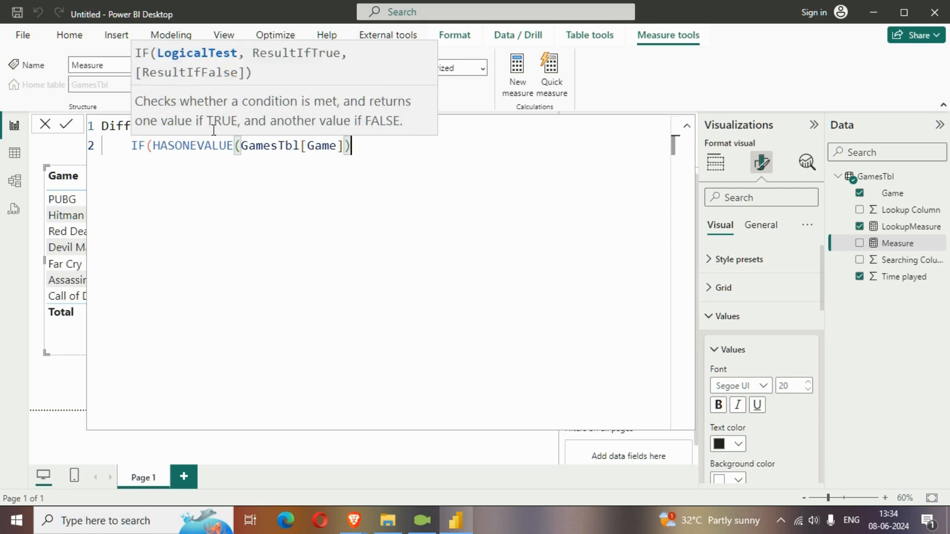
pyautogui.write(',')
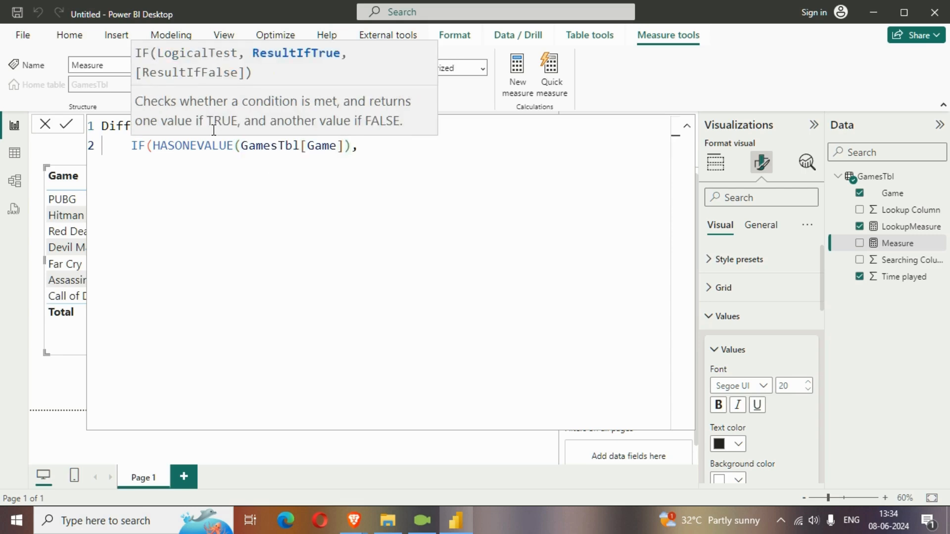
pyautogui.write('SUM')
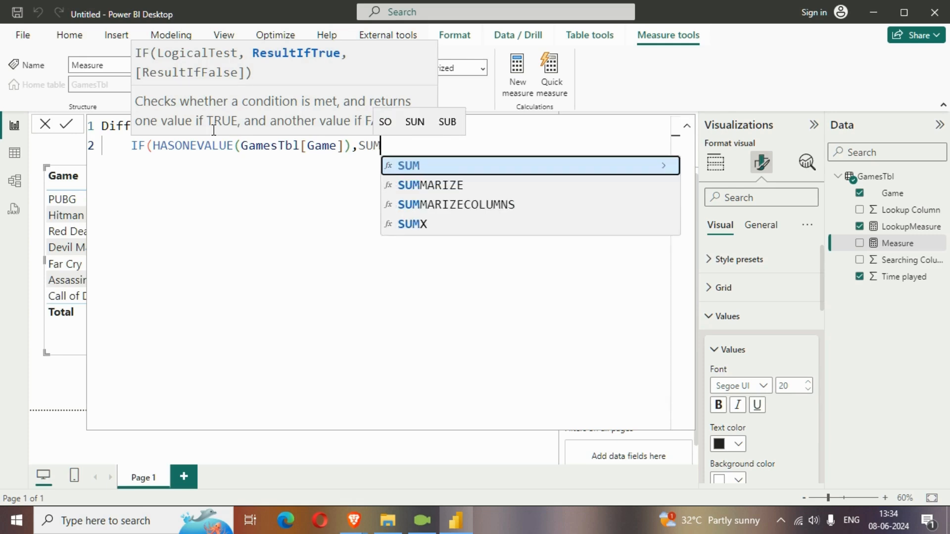
pyautogui.write('(GamesTbl[Time')
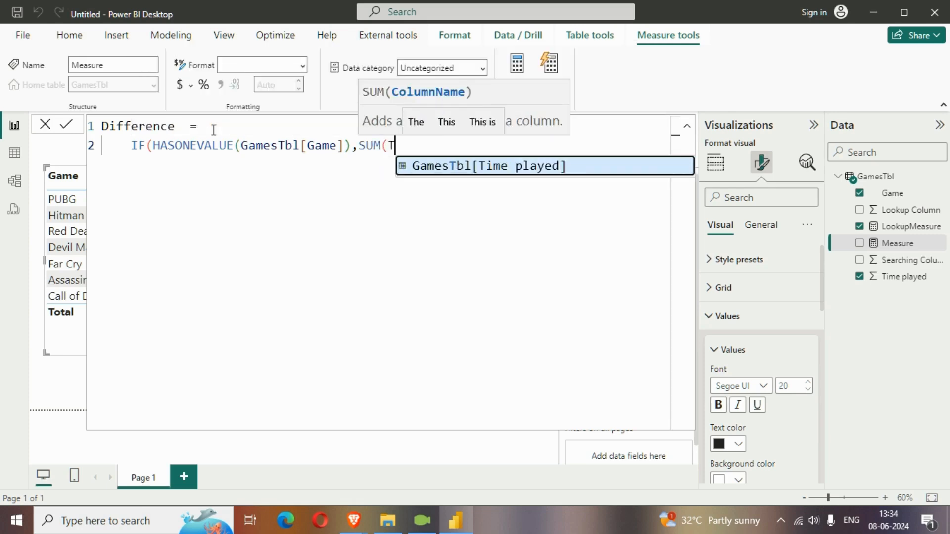
# Step: Enter SUM(GamesTbl[Time played])-[LookupMeasure] as the IF function's true result
pyautogui.press('Tab')
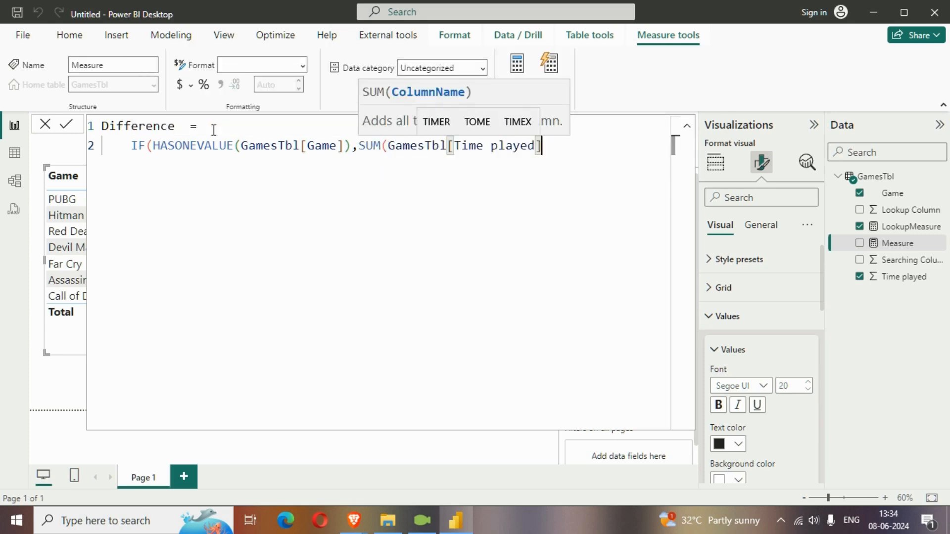
pyautogui.write(')-')
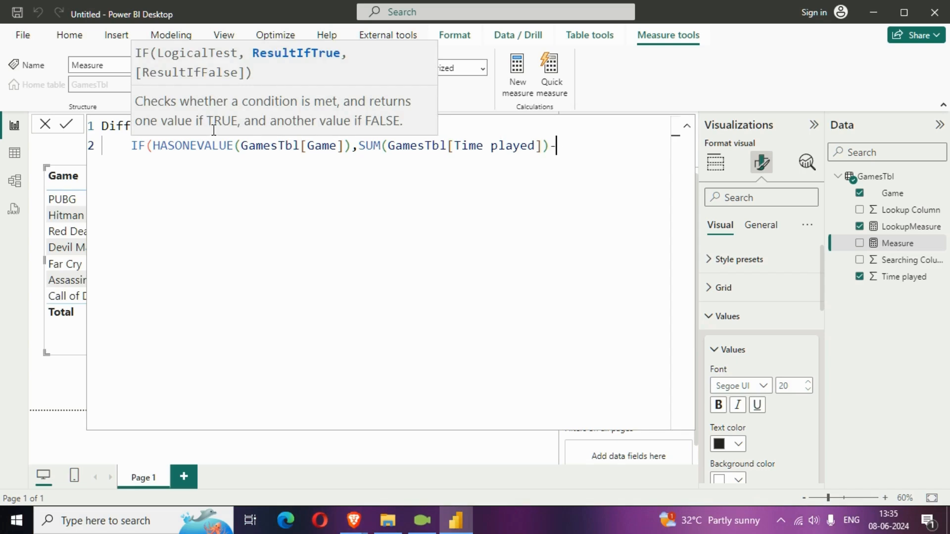
pyautogui.write('LOK')
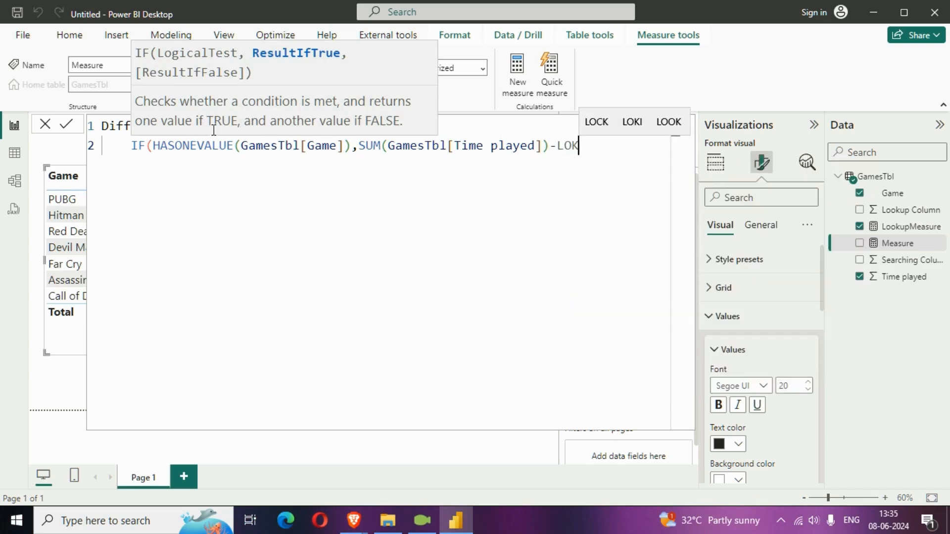
pyautogui.press('BackSpace')
pyautogui.press('Up')
pyautogui.press('Up')
pyautogui.press('Up')
pyautogui.press('Up')
pyautogui.press('Up')
pyautogui.press('Up')
pyautogui.press('Up')
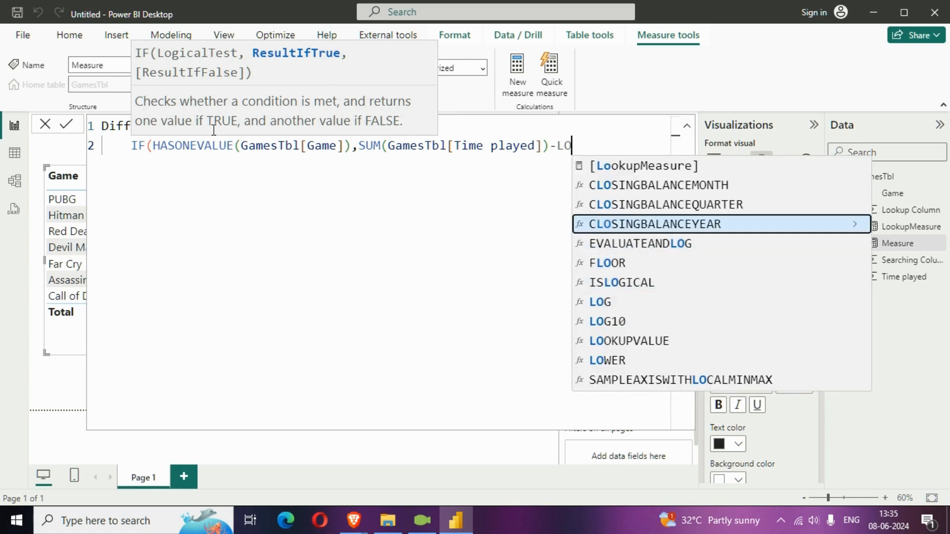
pyautogui.press('Tab')
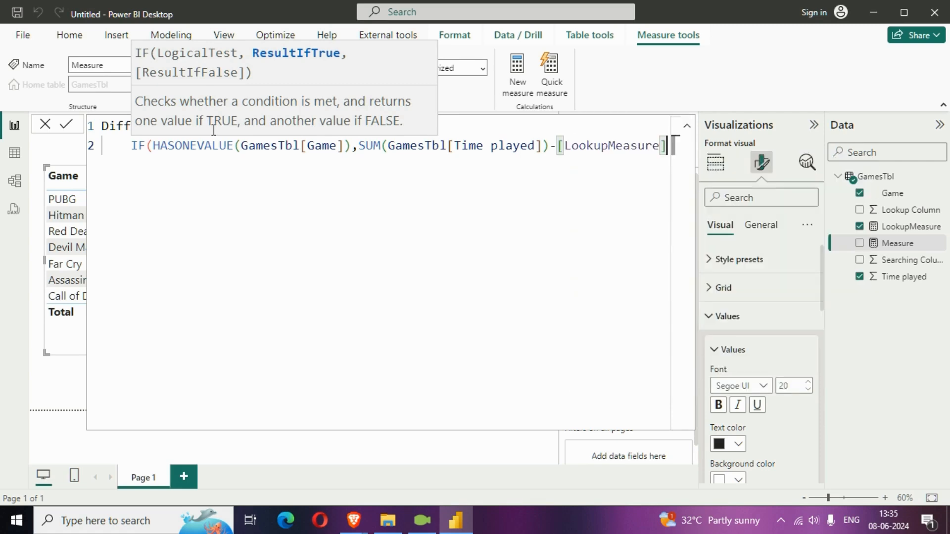
# Step: Move the SUM(GamesTbl[Time played])-[LookupMeasure] expression onto its own indented third line of the formula
pyautogui.press('Left')
pyautogui.press('Left')
pyautogui.press('Left')
pyautogui.press('Left')
pyautogui.press('Left')
pyautogui.press('Left')
pyautogui.press('Left')
pyautogui.press('Left')
pyautogui.press('Left')
pyautogui.press('Left')
pyautogui.press('Left')
pyautogui.press('Left')
pyautogui.press('Left')
pyautogui.press('Left')
pyautogui.press('Left')
pyautogui.press('Left')
pyautogui.press('Left')
pyautogui.press('Left')
pyautogui.press('Left')
pyautogui.press('Left')
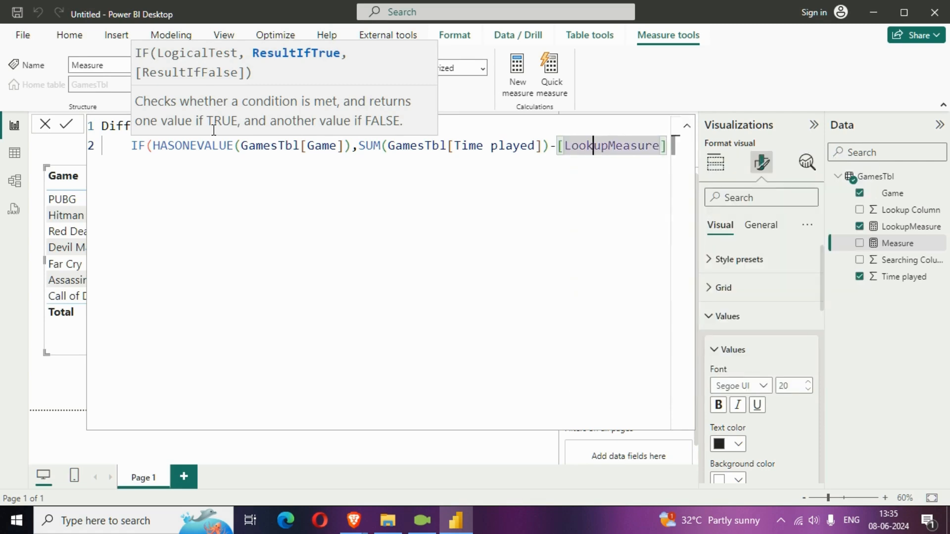
pyautogui.press('Left')
pyautogui.press('Left')
pyautogui.press('Left')
pyautogui.press('Right')
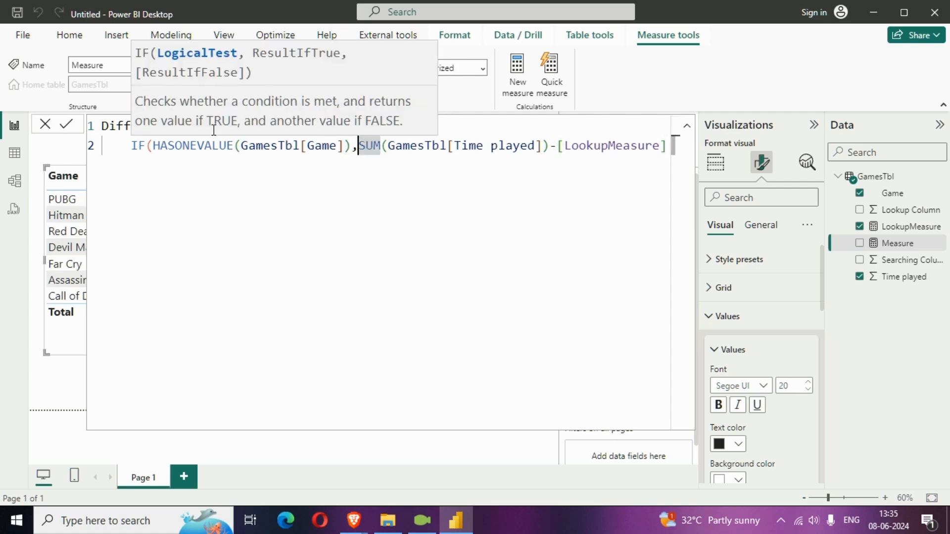
pyautogui.hotkey('shift', 'Return')
pyautogui.press('Tab')
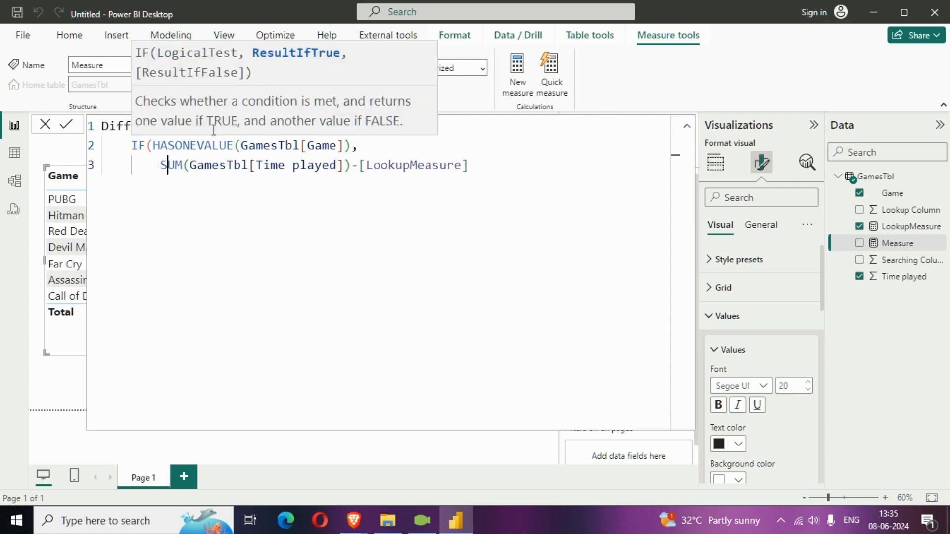
# Step: Add BLANK() as the IF function's false result, close the IF, and commit the Difference measure
pyautogui.press('Right')
pyautogui.press('Right')
pyautogui.press('Right')
pyautogui.press('Right')
pyautogui.press('Right')
pyautogui.press('Right')
pyautogui.press('Right')
pyautogui.press('Right')
pyautogui.press('Right')
pyautogui.press('Right')
pyautogui.press('Right')
pyautogui.press('Right')
pyautogui.press('Right')
pyautogui.press('Right')
pyautogui.press('Right')
pyautogui.press('Right')
pyautogui.press('Right')
pyautogui.press('Right')
pyautogui.press('Right')
pyautogui.press('Right')
pyautogui.press('Right')
pyautogui.press('Right')
pyautogui.press('Right')
pyautogui.press('Right')
pyautogui.press('Right')
pyautogui.press('Right')
pyautogui.press('Right')
pyautogui.press('Right')
pyautogui.press('Right')
pyautogui.press('Right')
pyautogui.press('Right')
pyautogui.press('Right')
pyautogui.press('Right')
pyautogui.press('Right')
pyautogui.press('Right')
pyautogui.press('Right')
pyautogui.press('Right')
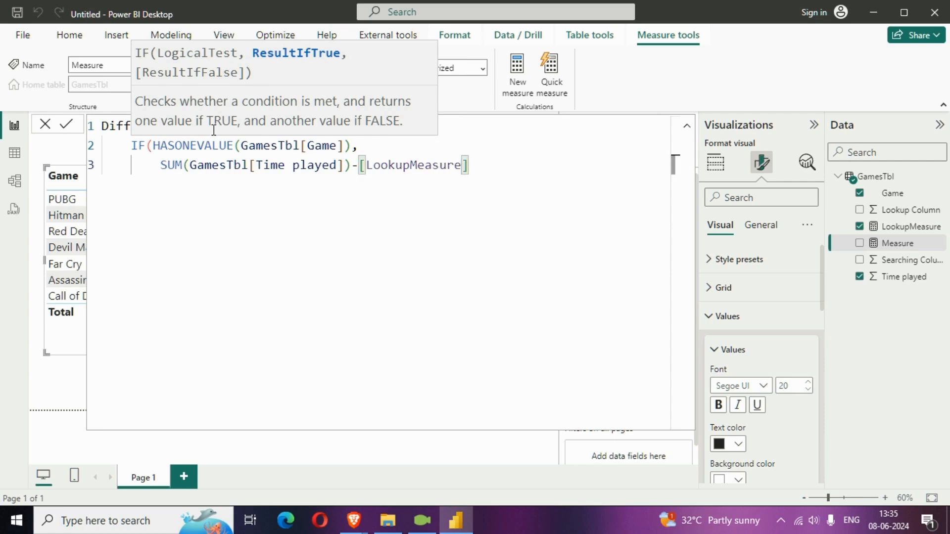
pyautogui.write(',BLAN')
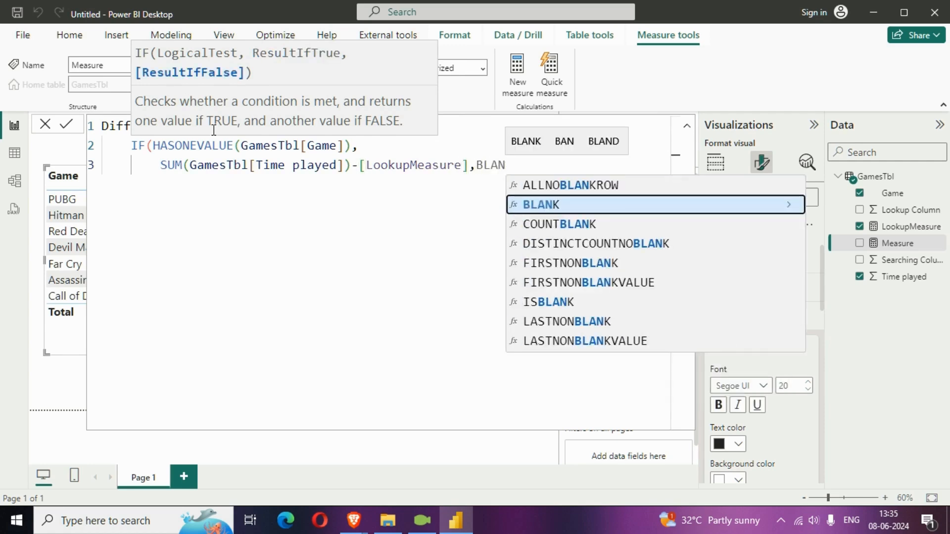
pyautogui.press('Tab')
pyautogui.write('))')
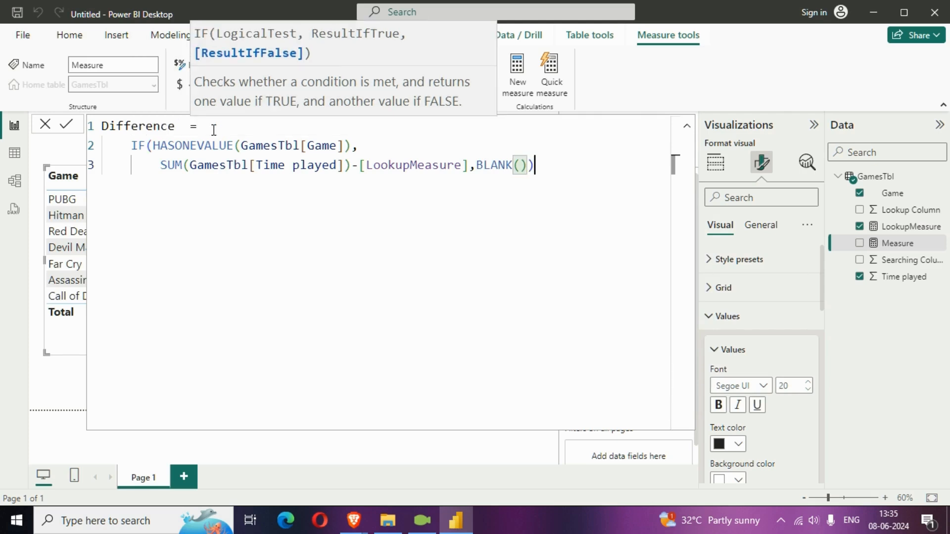
pyautogui.press('Return')
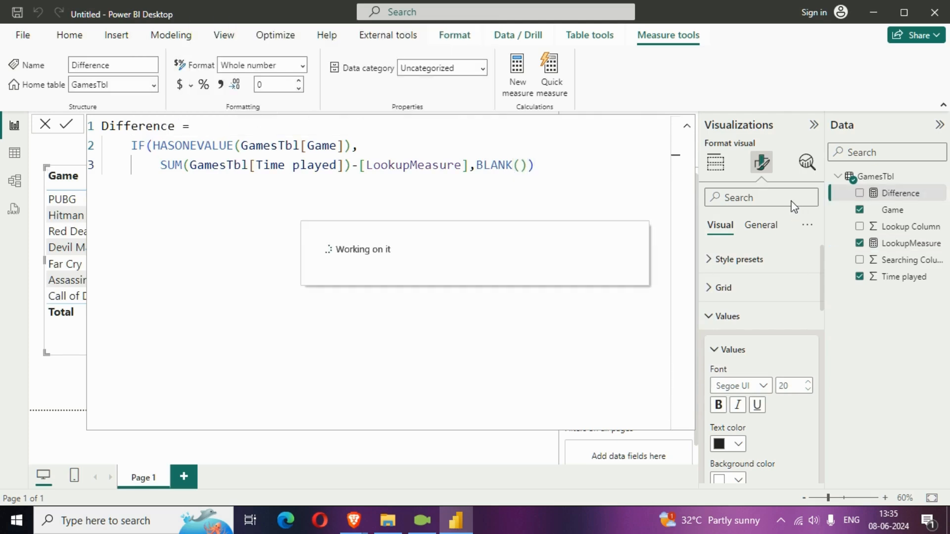
# Step: Collapse the expanded formula, add the Difference measure to the games table visual and make the visual slightly taller
pyautogui.click(686, 127)
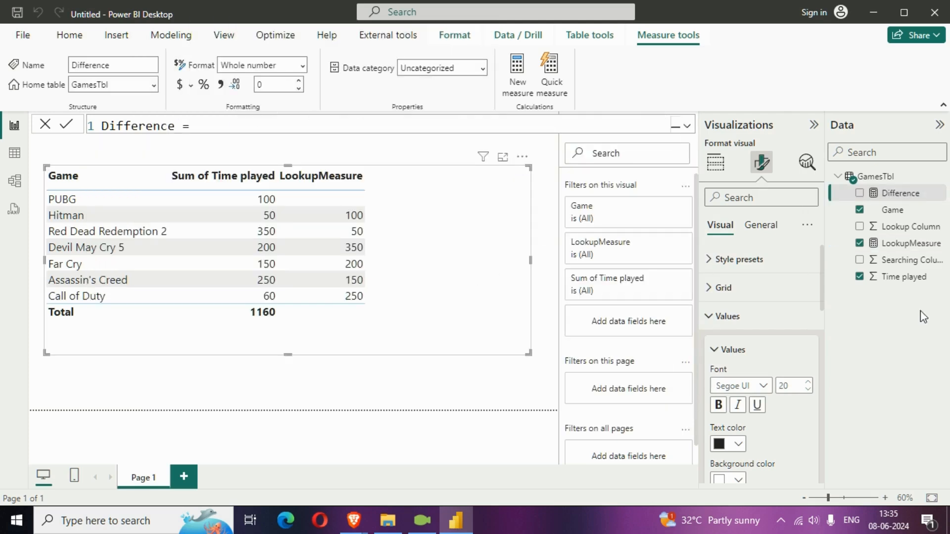
pyautogui.click(859, 193)
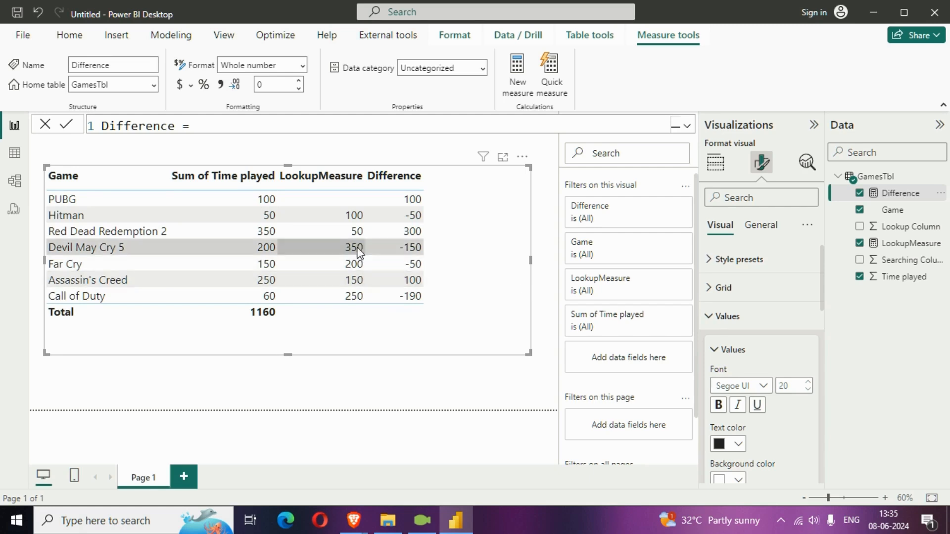
pyautogui.moveTo(527, 351); pyautogui.dragTo(528, 370)
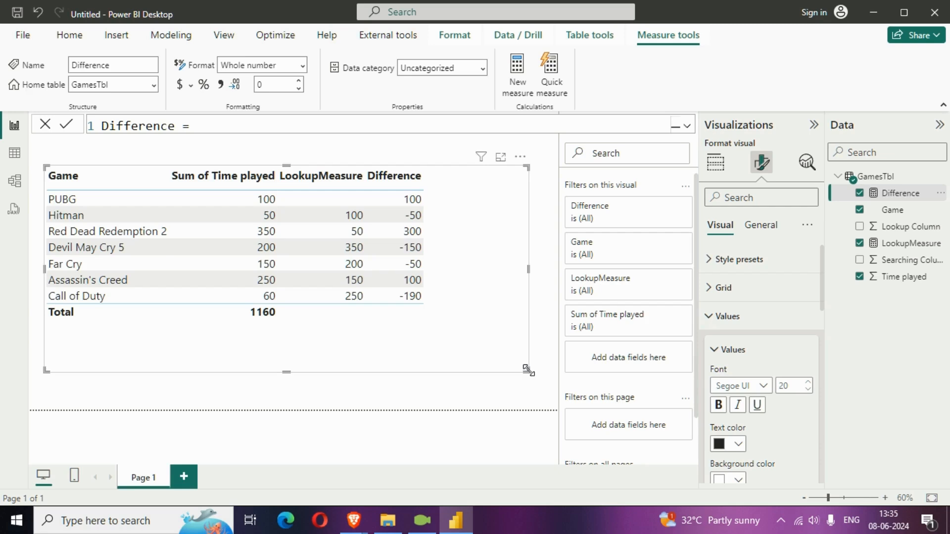